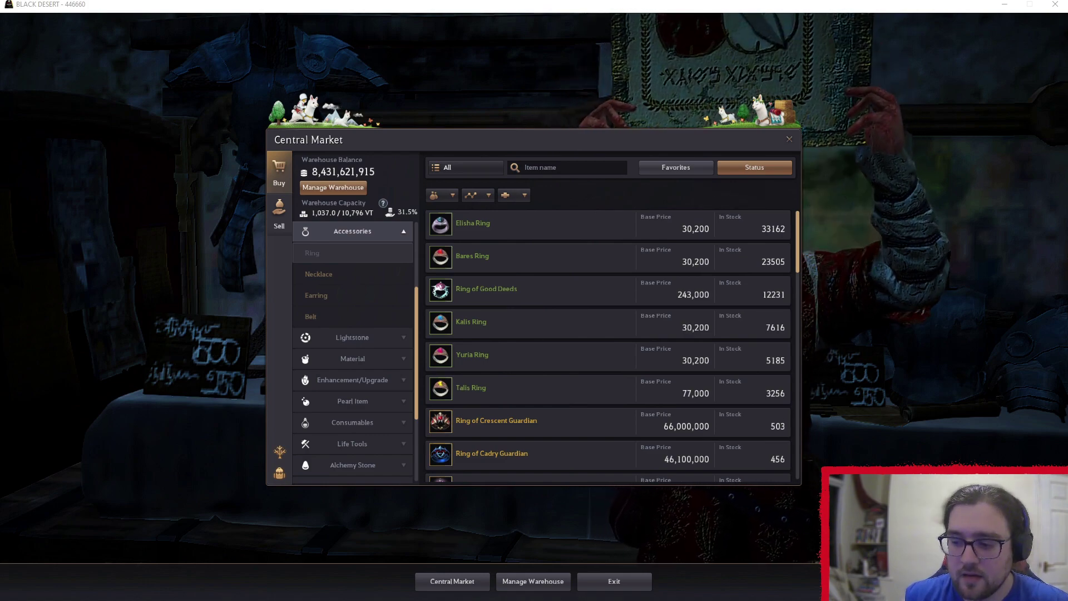
# Switch to the Enhancement Profit Calculator sheet in Chrome and select empty cell M21
pyautogui.hotkey('alt', 'Tab')
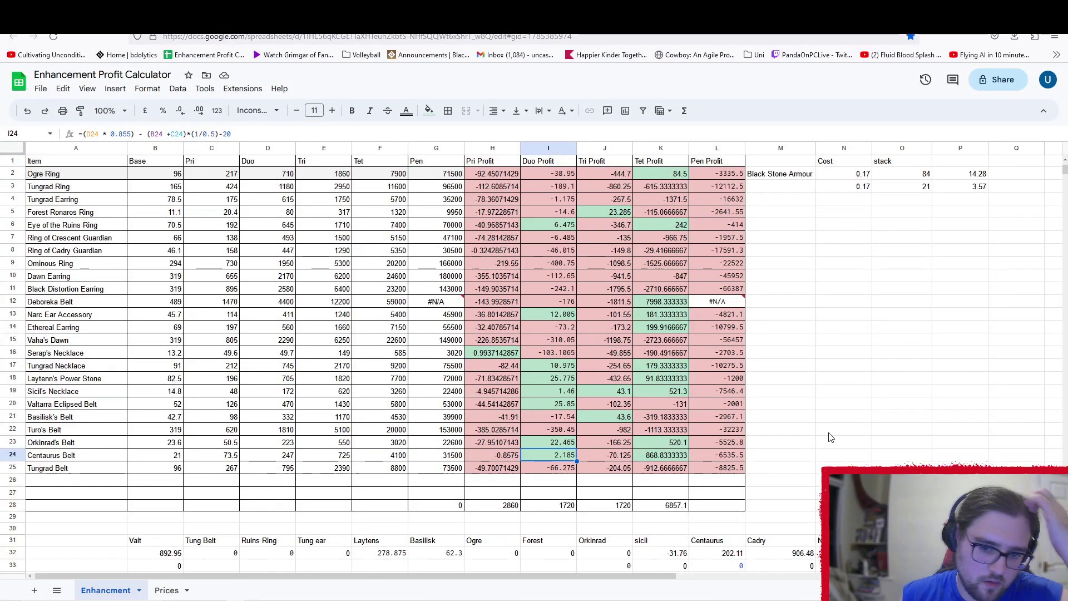
pyautogui.click(787, 421)
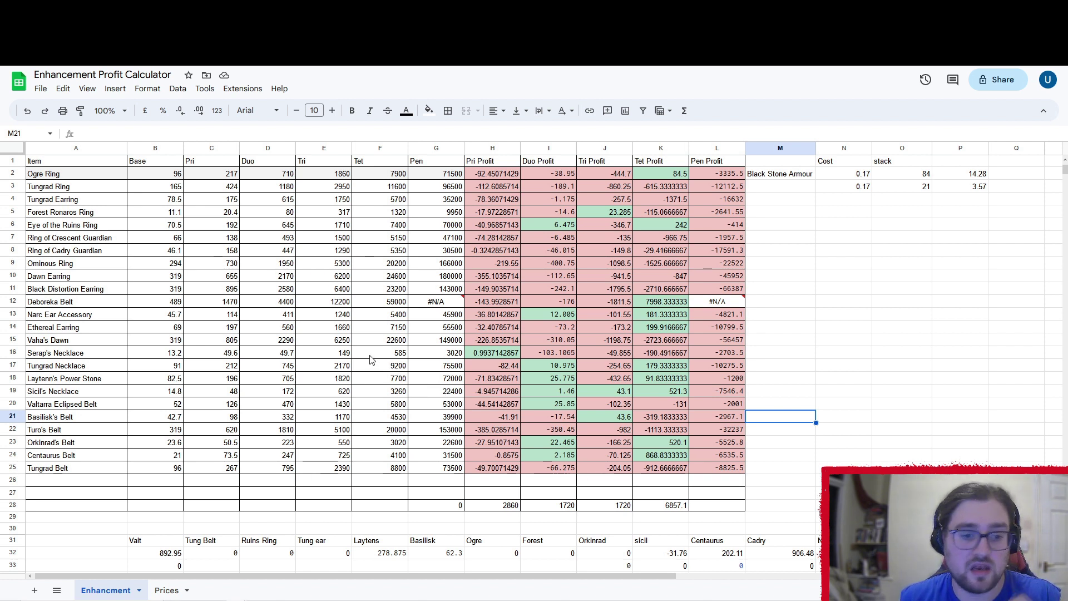
pyautogui.click(482, 353)
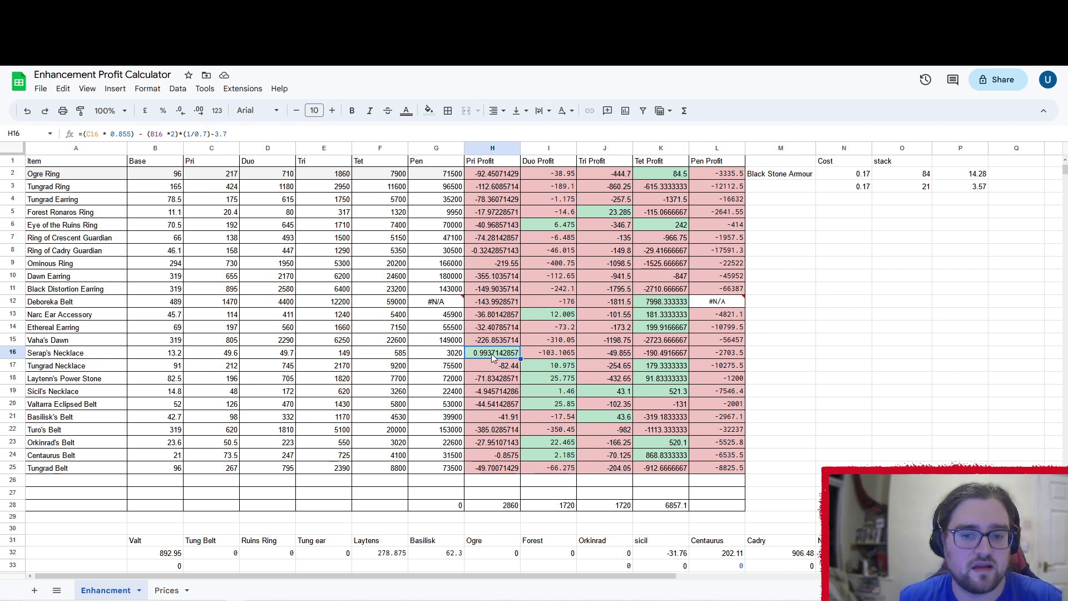
pyautogui.click(543, 378)
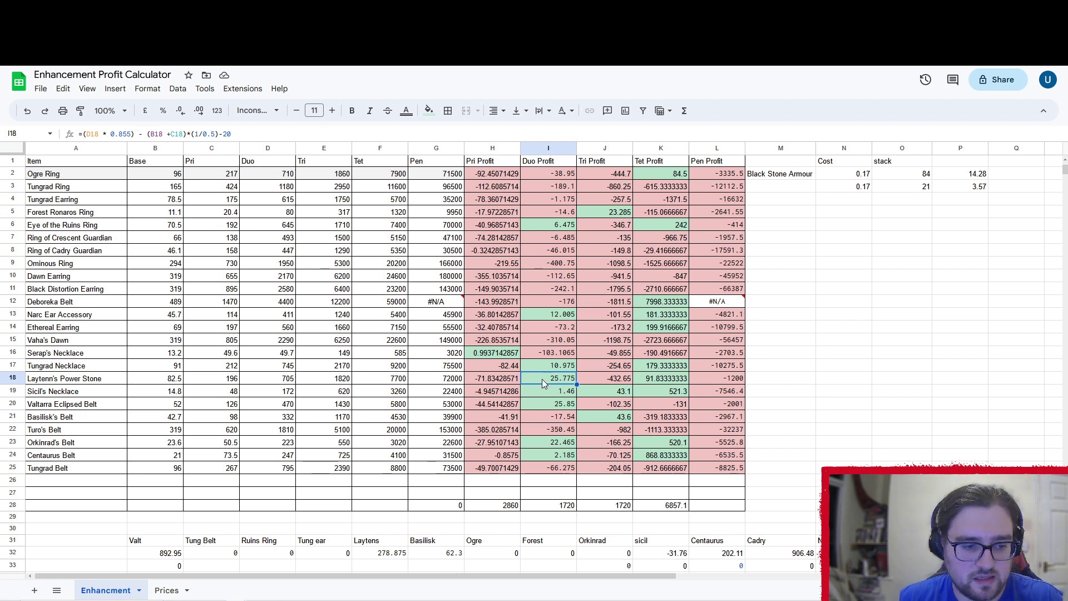
pyautogui.click(539, 404)
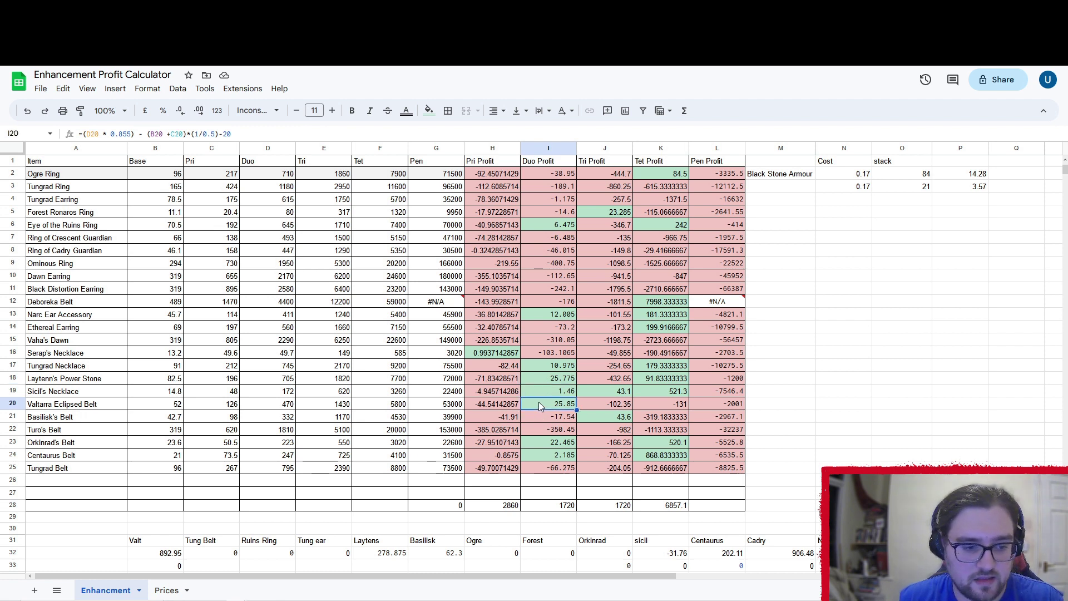
pyautogui.click(540, 441)
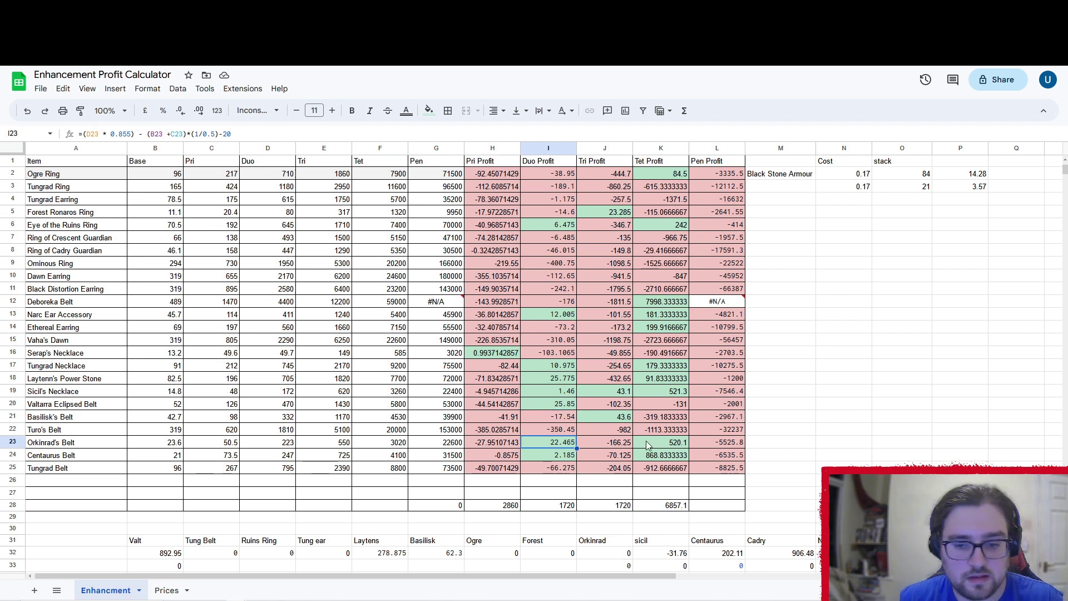
pyautogui.click(604, 418)
pyautogui.click(600, 392)
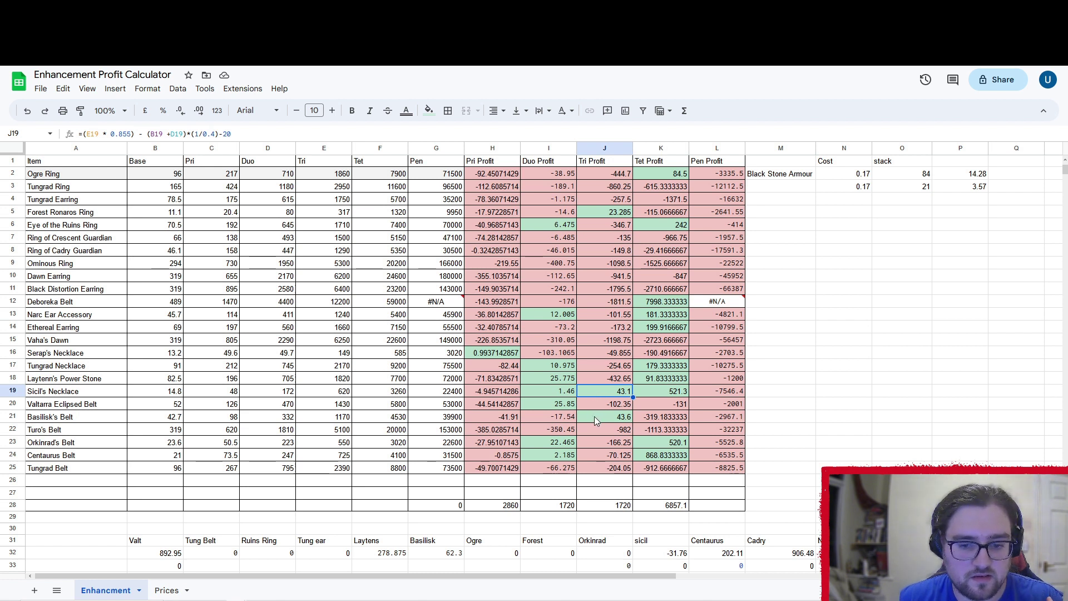
pyautogui.click(594, 417)
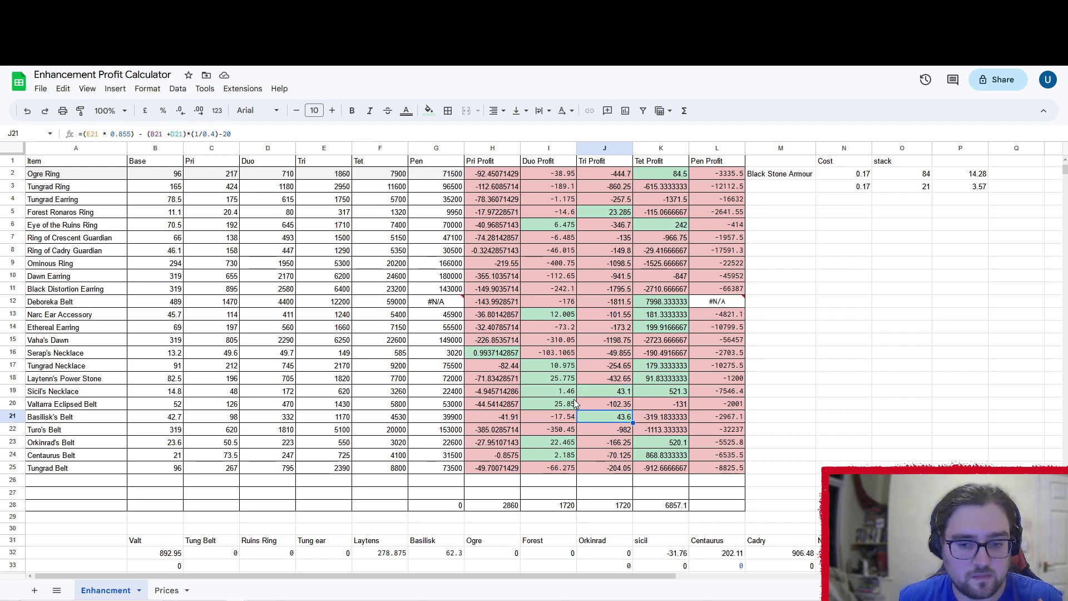
pyautogui.click(590, 392)
pyautogui.click(553, 391)
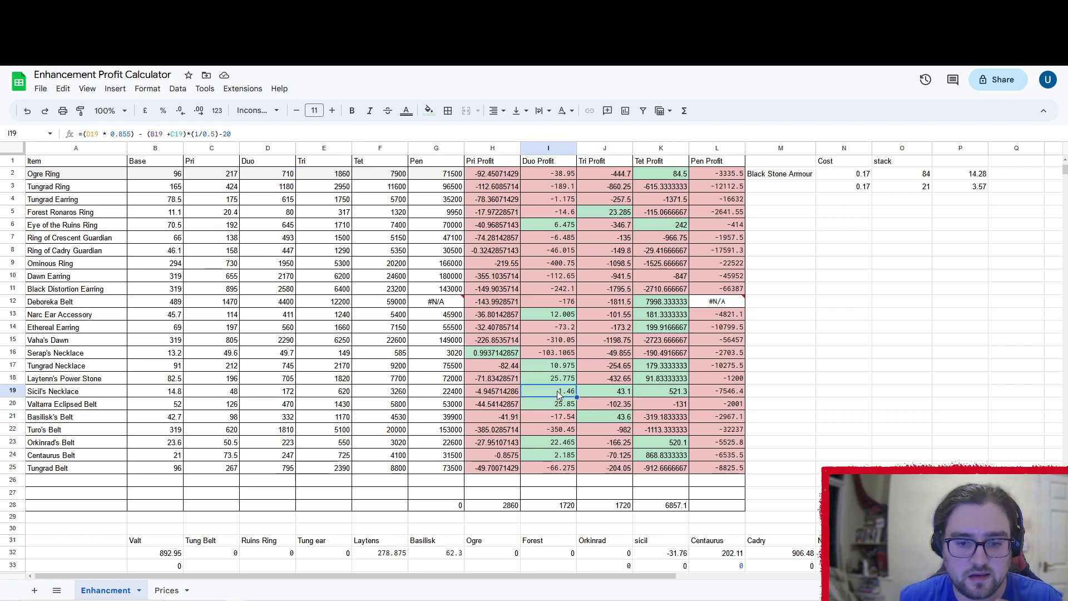
pyautogui.click(673, 395)
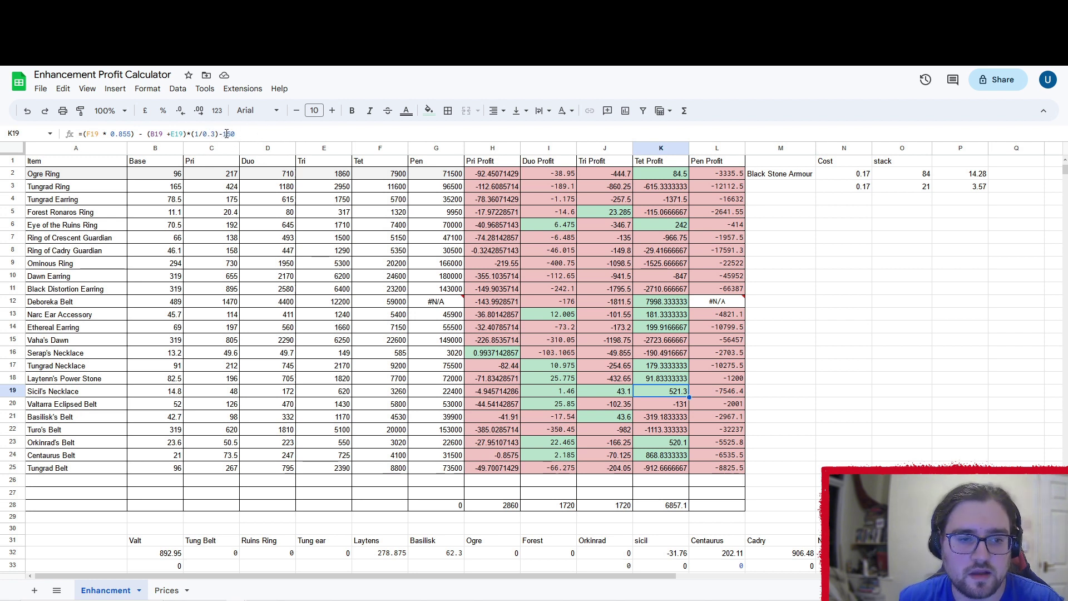
# Review the Pri Profit formula in cell H16, then return to the game's Central Market
pyautogui.click(502, 356)
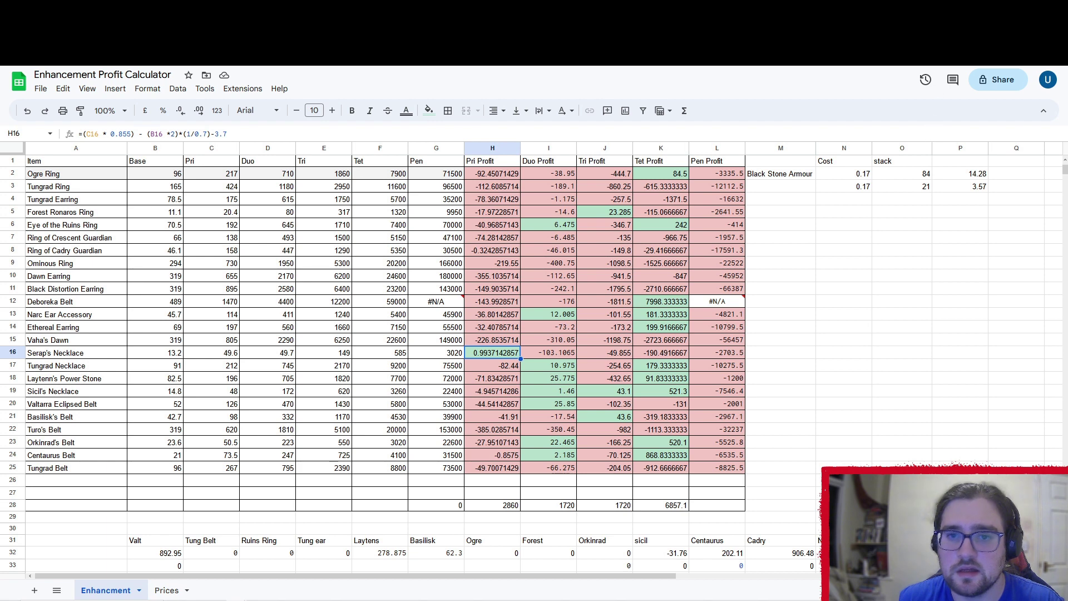
pyautogui.hotkey('alt', 'Tab')
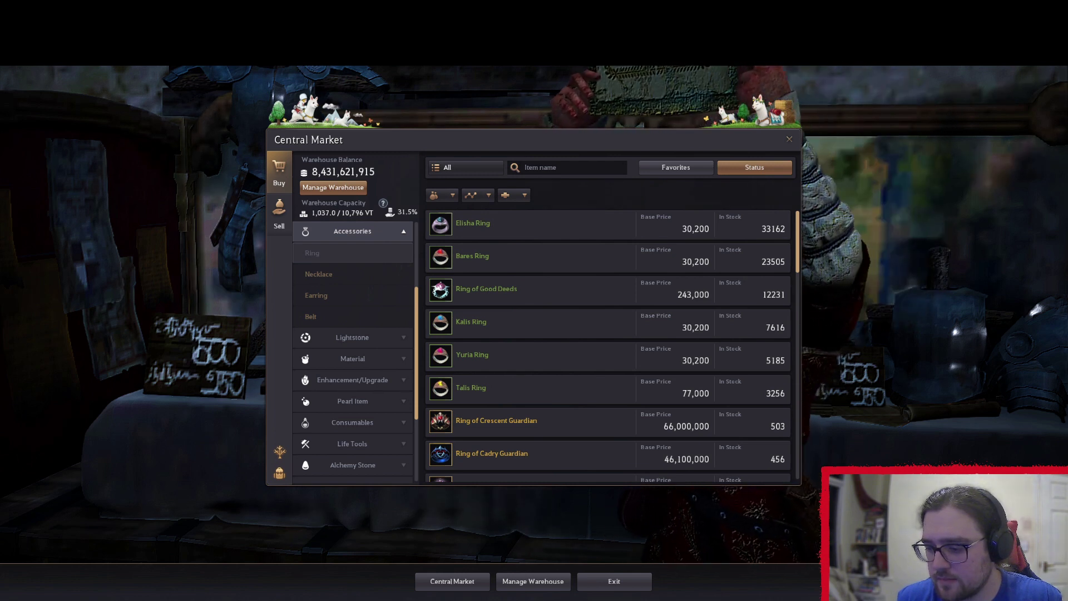
# Search the Central Market for 'valtarra' and open purchasing for PRI: Valtarra Eclipsed Belt
pyautogui.hotkey('alt', 'Tab')
pyautogui.hotkey('alt', 'Tab')
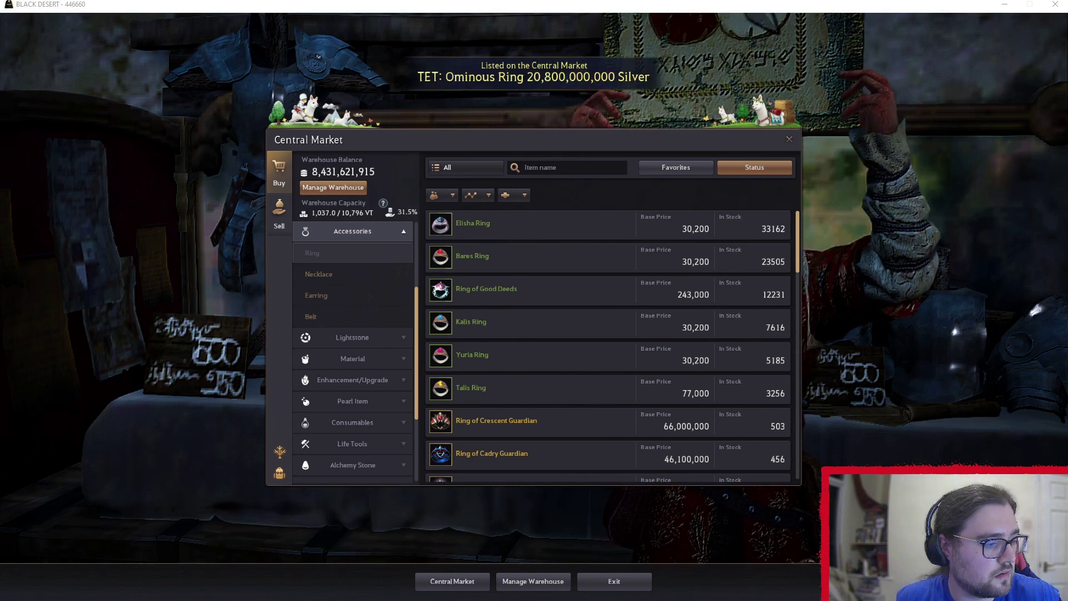
pyautogui.click(575, 173)
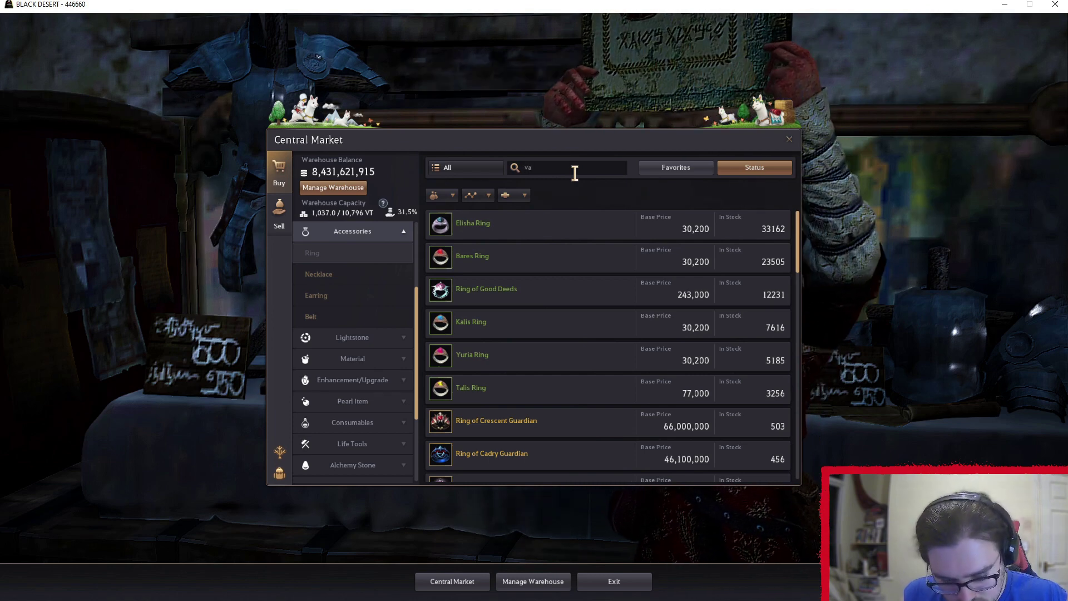
pyautogui.write('valtarra')
pyautogui.press('Return')
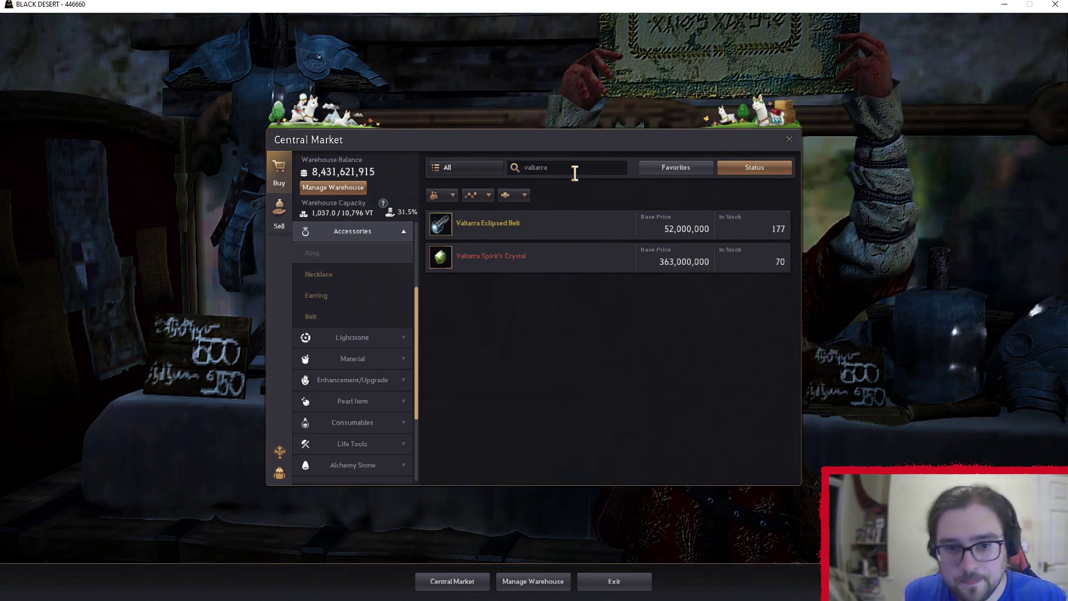
pyautogui.click(543, 221)
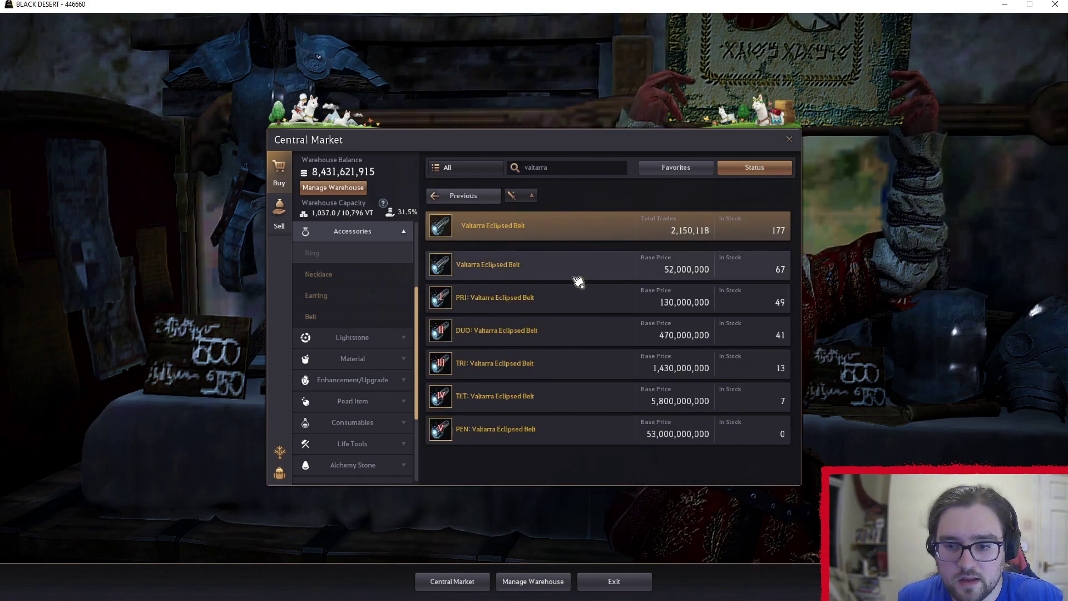
pyautogui.click(555, 304)
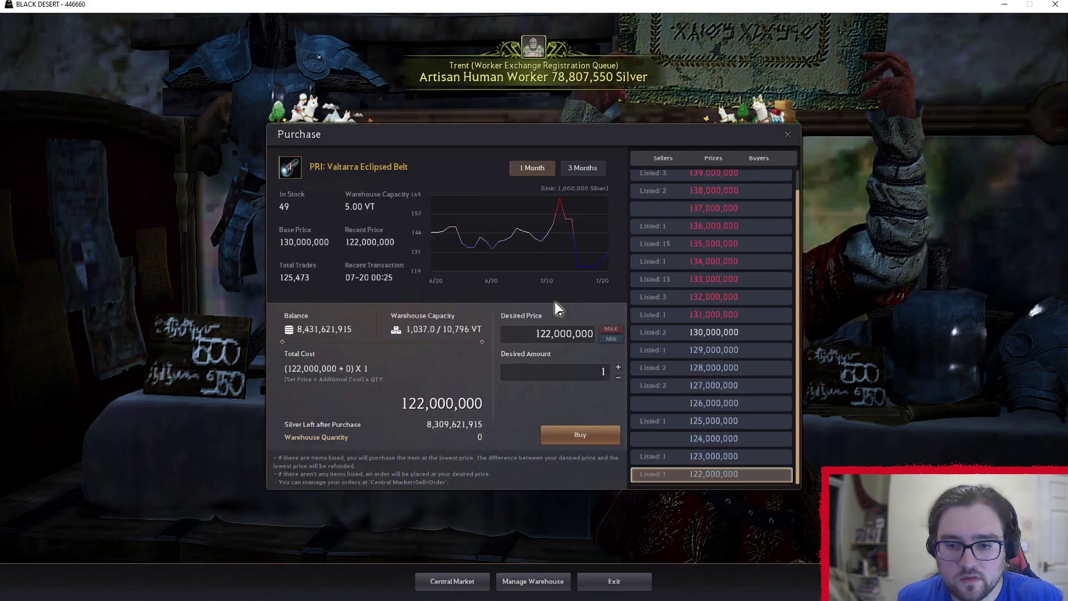
# Buy two orders of 5 PRI belts at 130,000,000 silver each
pyautogui.click(679, 317)
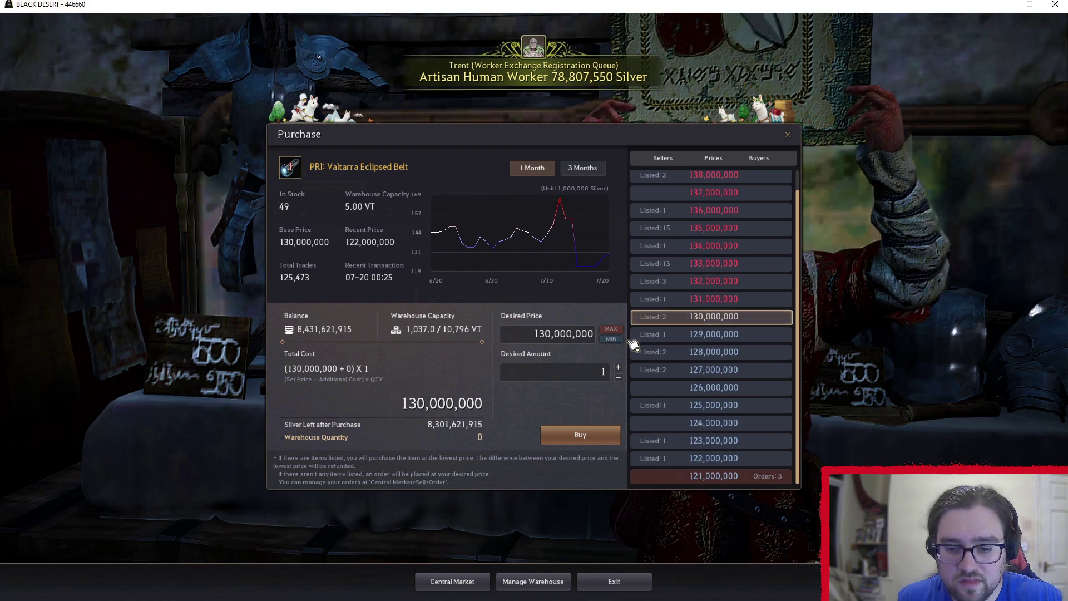
pyautogui.click(565, 371)
pyautogui.press('Return')
pyautogui.click(581, 434)
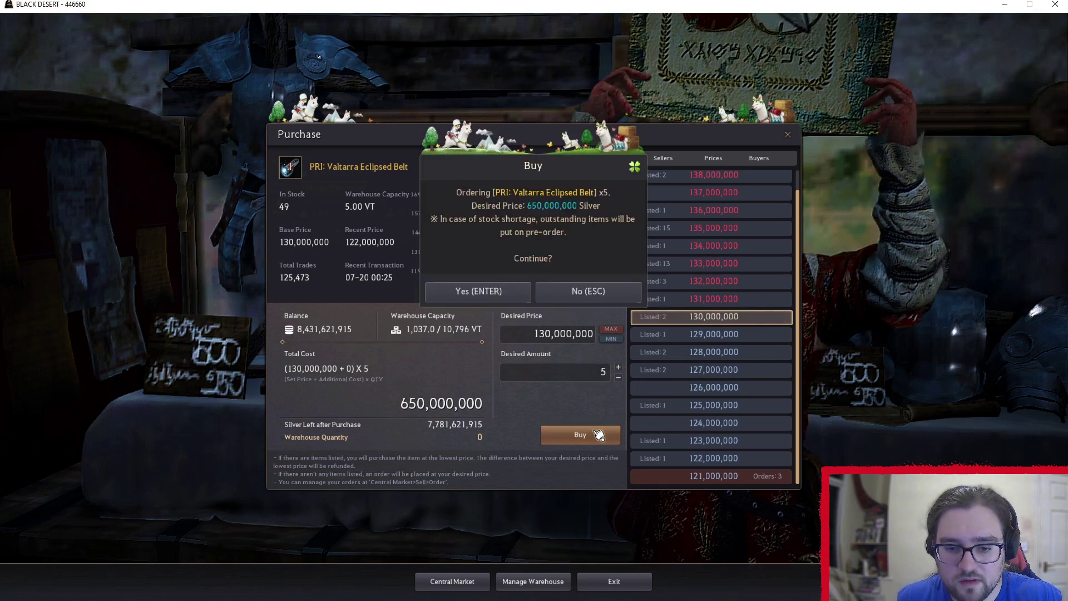
pyautogui.press('Return')
pyautogui.click(681, 316)
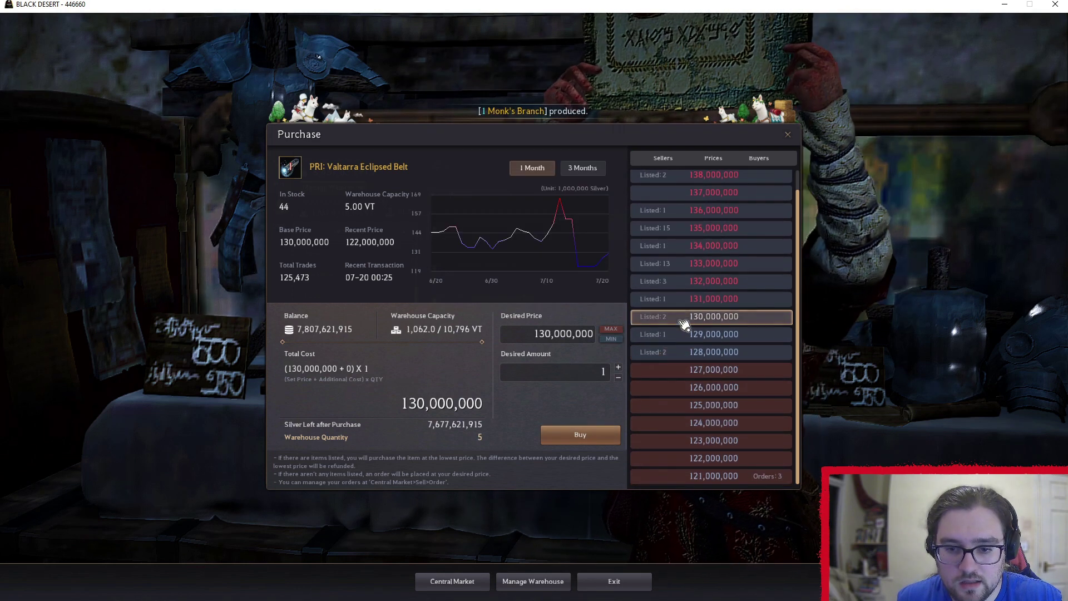
pyautogui.click(604, 372)
pyautogui.write('5')
pyautogui.press('Return')
pyautogui.click(580, 435)
pyautogui.press('Return')
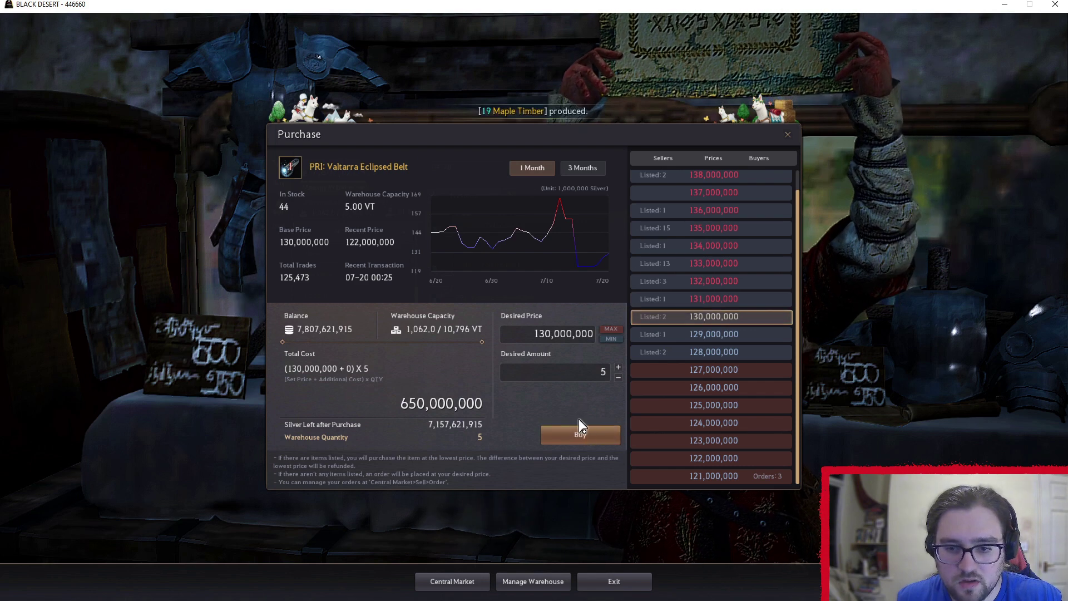
# Buy 5 base Valtarra Eclipsed Belts at 55,000,000 silver each
pyautogui.press('Escape')
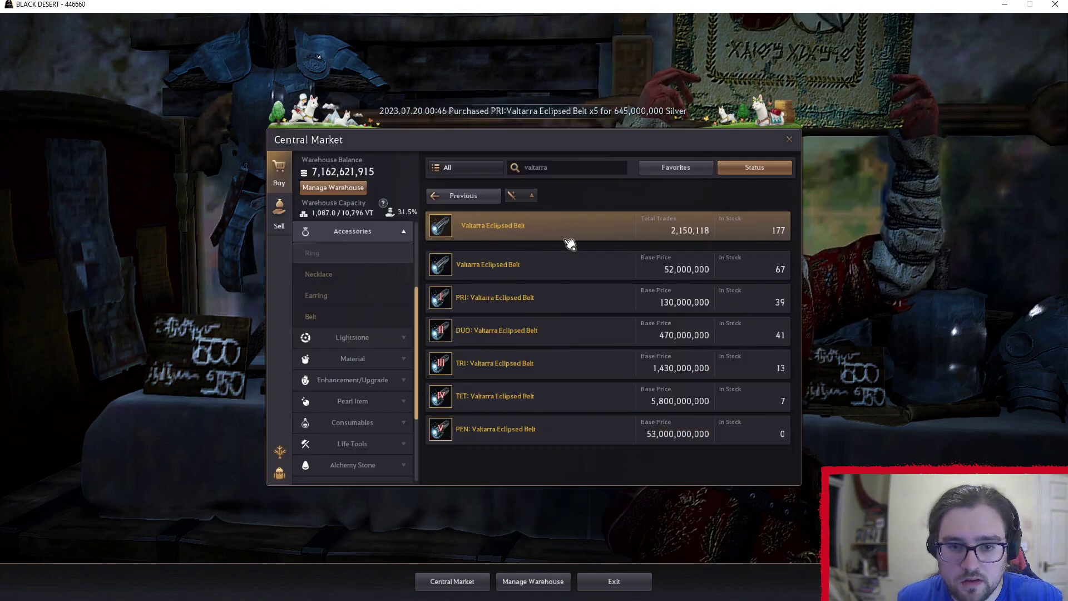
pyautogui.click(571, 270)
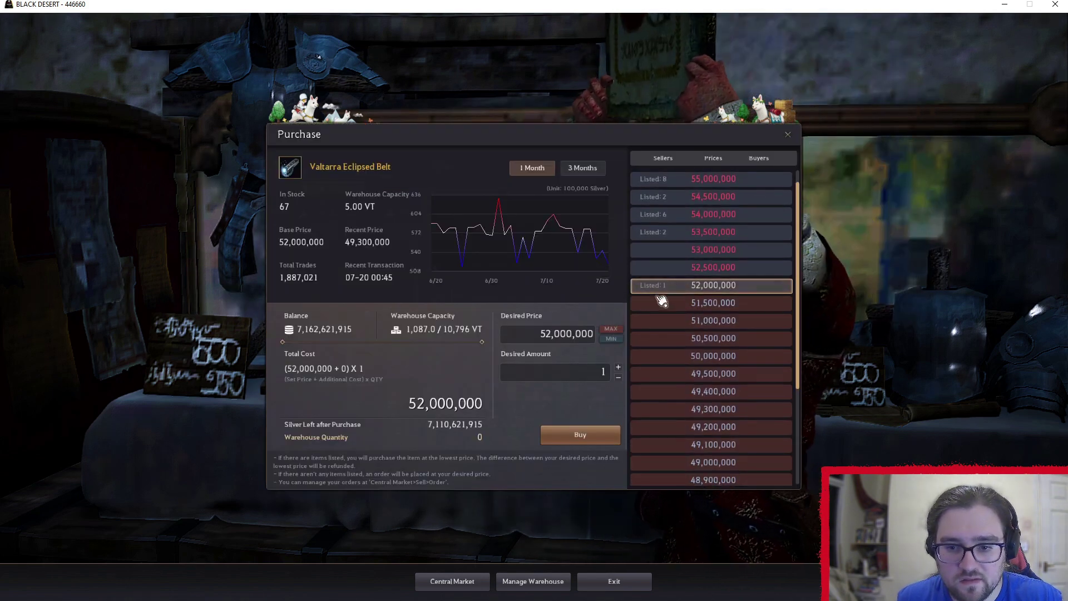
pyautogui.scroll(1, 676, 205)
pyautogui.click(676, 197)
pyautogui.click(590, 371)
pyautogui.write('5')
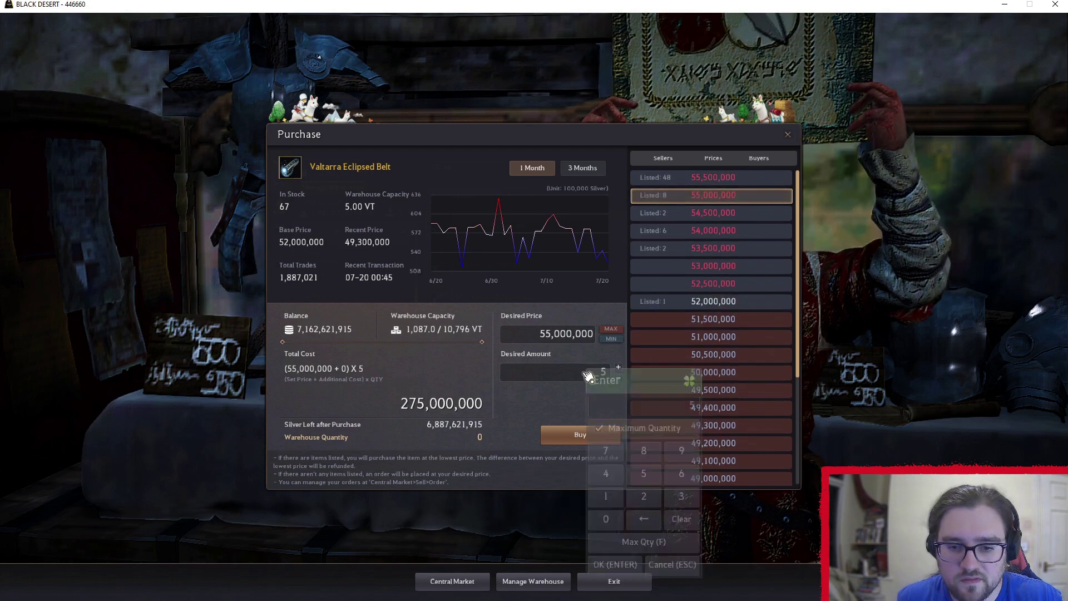
pyautogui.press('Return')
pyautogui.click(588, 438)
pyautogui.press('Return')
# Buy 5 more base belts at 54,500,000 each, then close the Purchase window
pyautogui.click(667, 231)
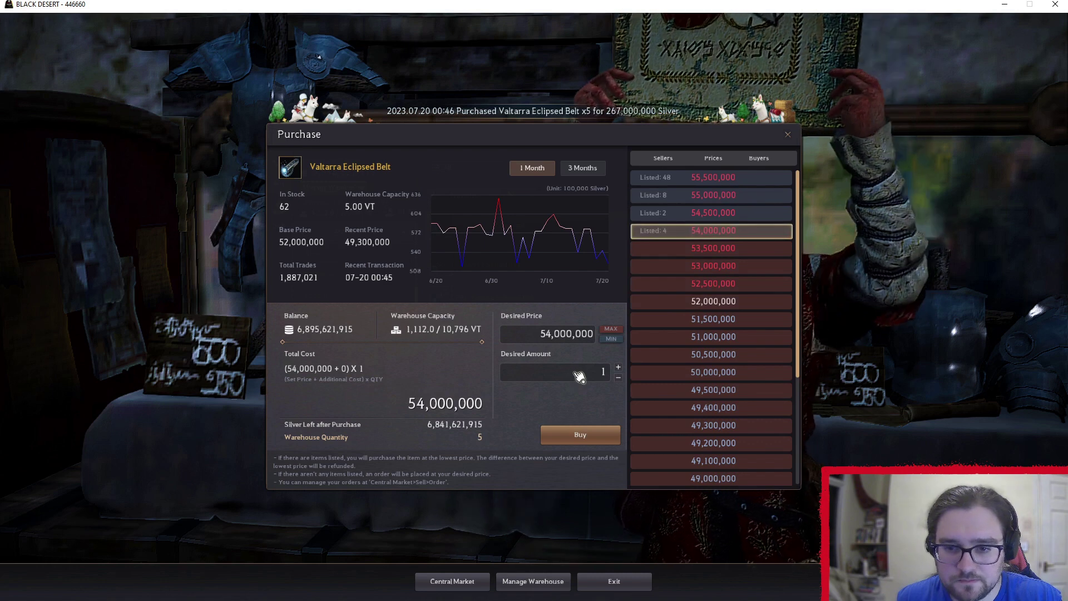
pyautogui.click(666, 213)
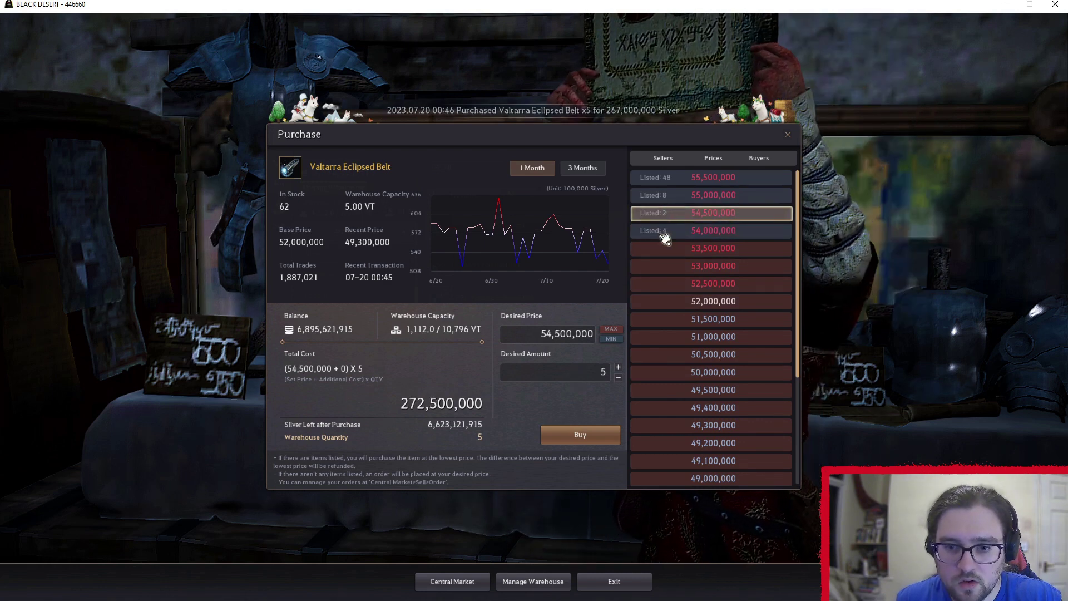
pyautogui.click(580, 435)
pyautogui.press('Return')
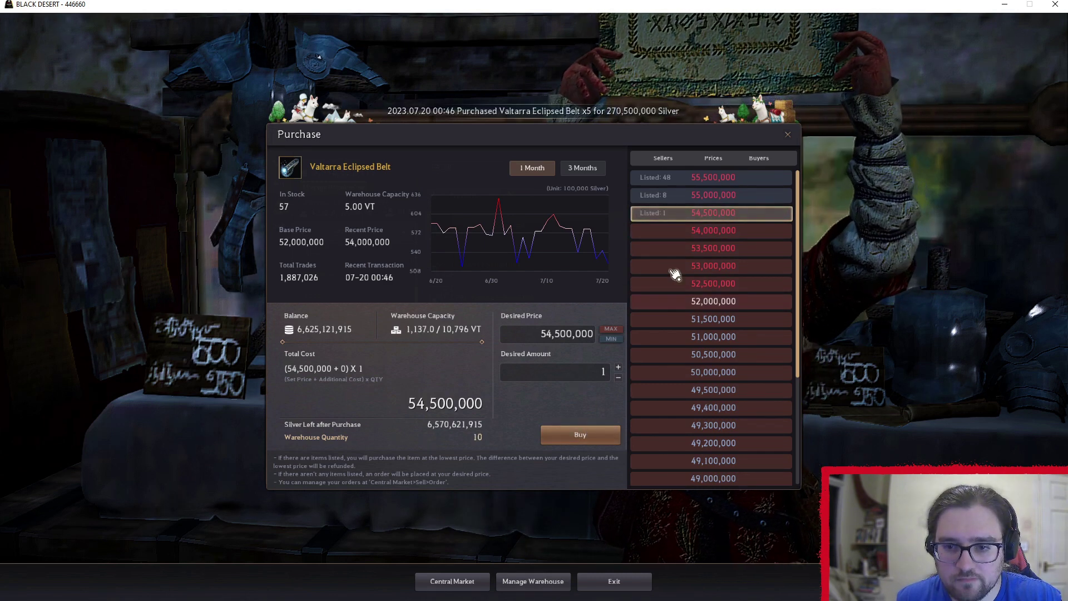
pyautogui.click(674, 232)
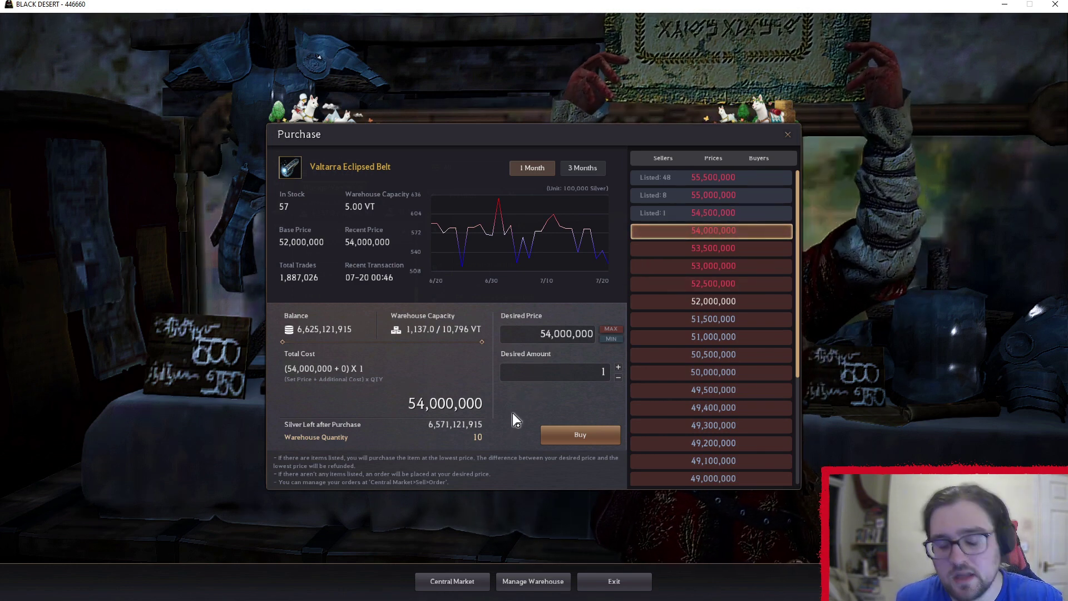
pyautogui.press('Escape')
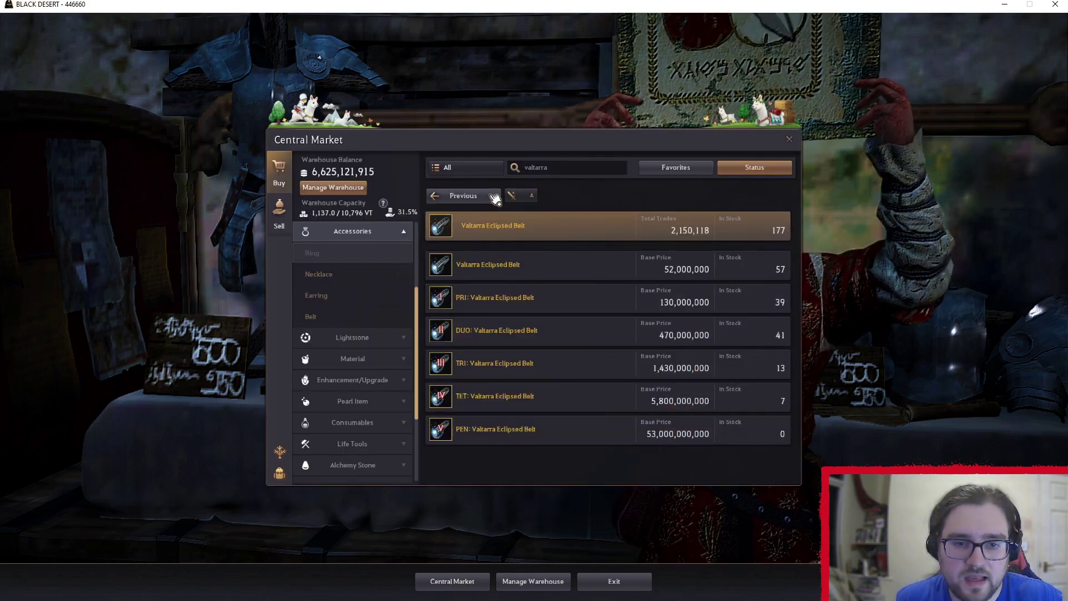
pyautogui.click(351, 190)
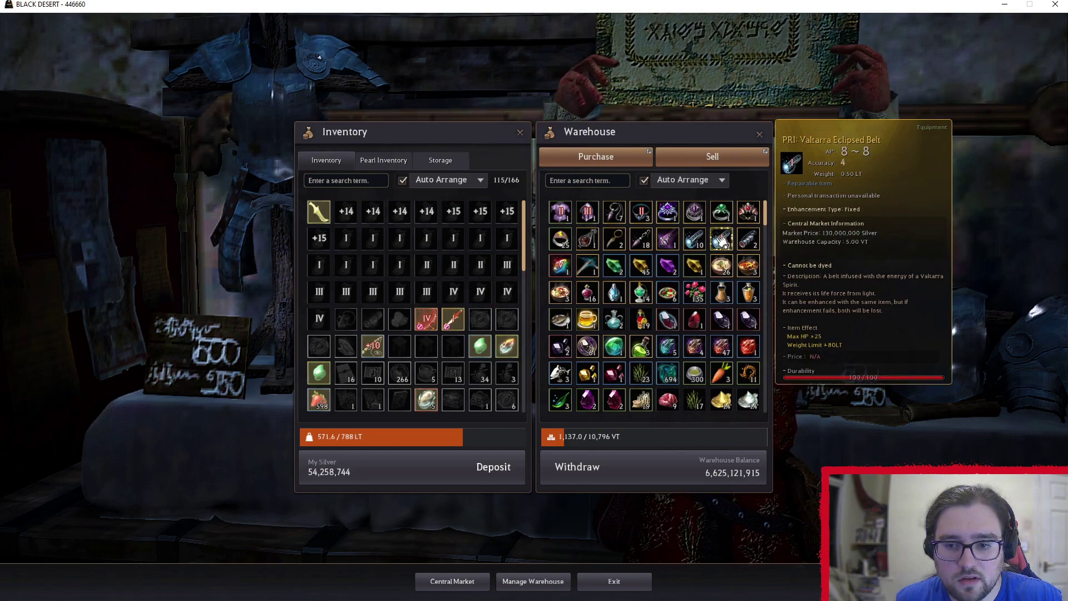
# Withdraw the Valtarra belts from the warehouse to inventory and leave the market keeper
pyautogui.rightClick(722, 239)
pyautogui.press('Escape')
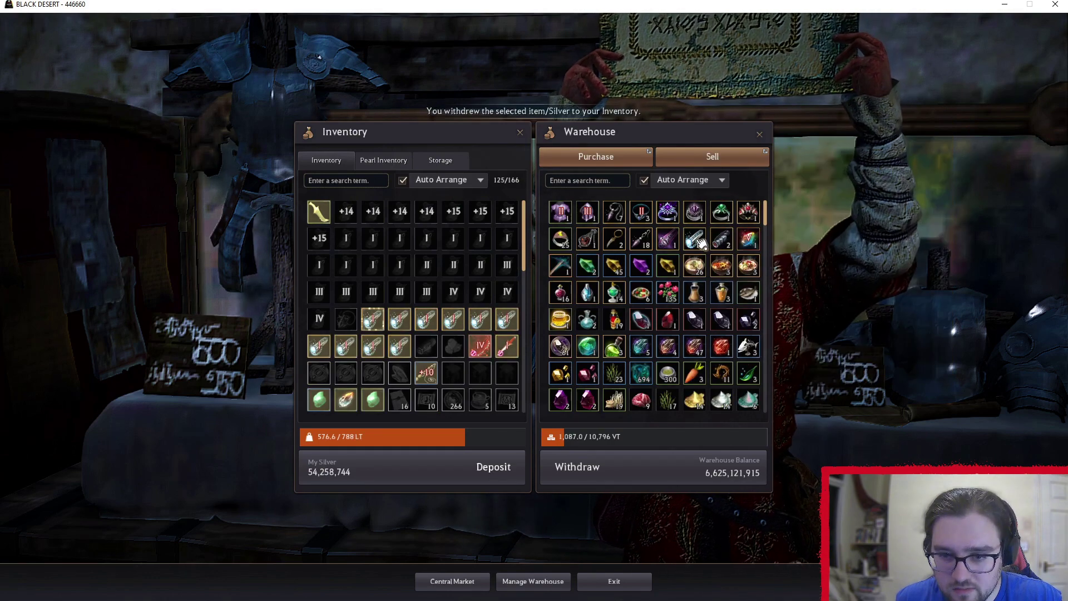
pyautogui.rightClick(699, 241)
pyautogui.press('Return')
pyautogui.press('Escape')
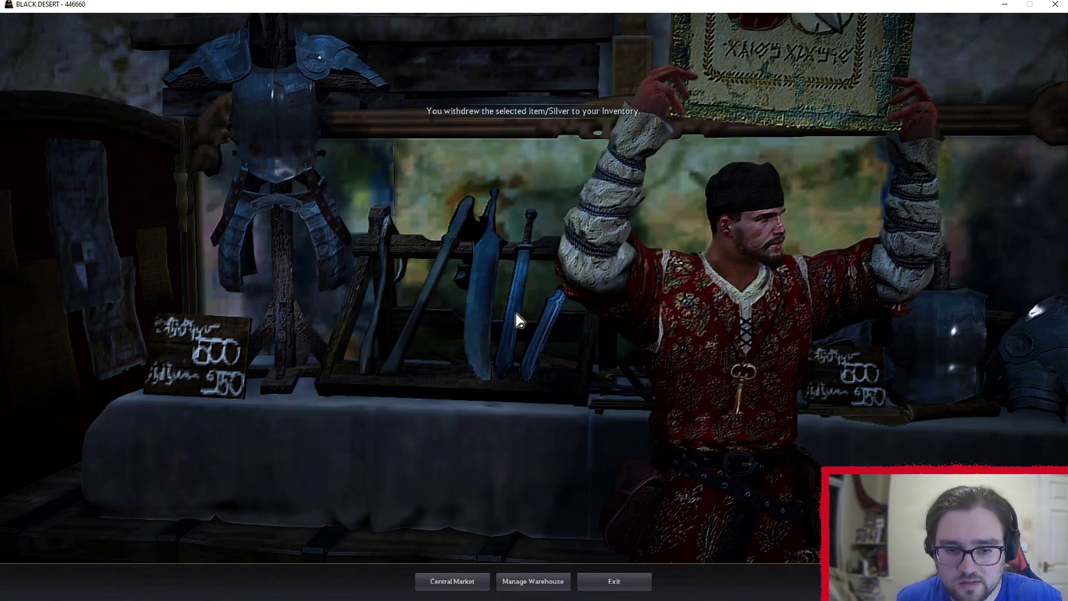
pyautogui.press('Escape')
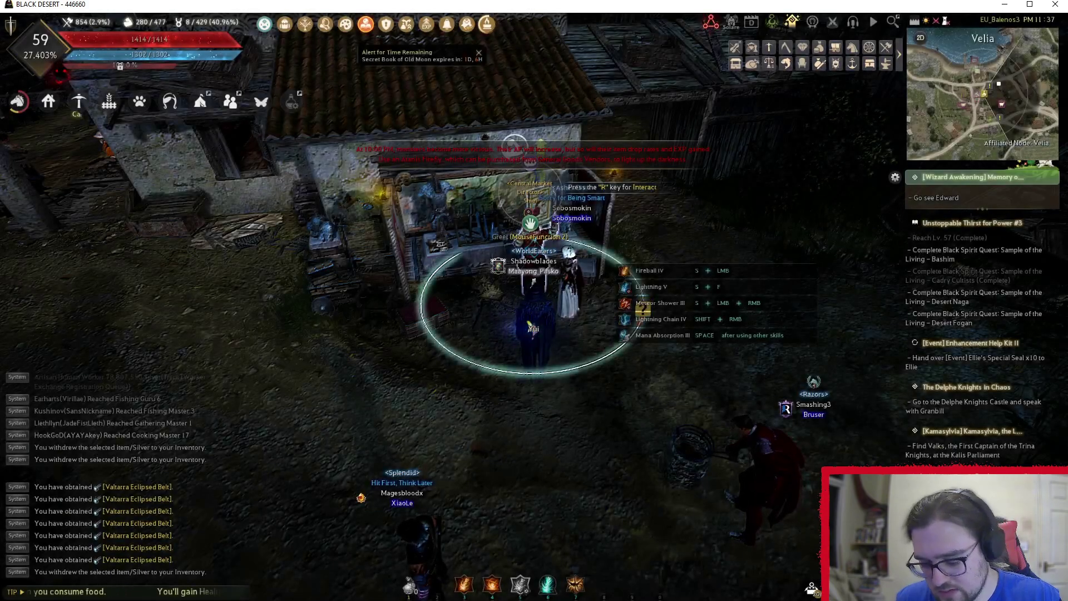
# Check the belts in the inventory, then close the equipment and processing windows
pyautogui.press('i')
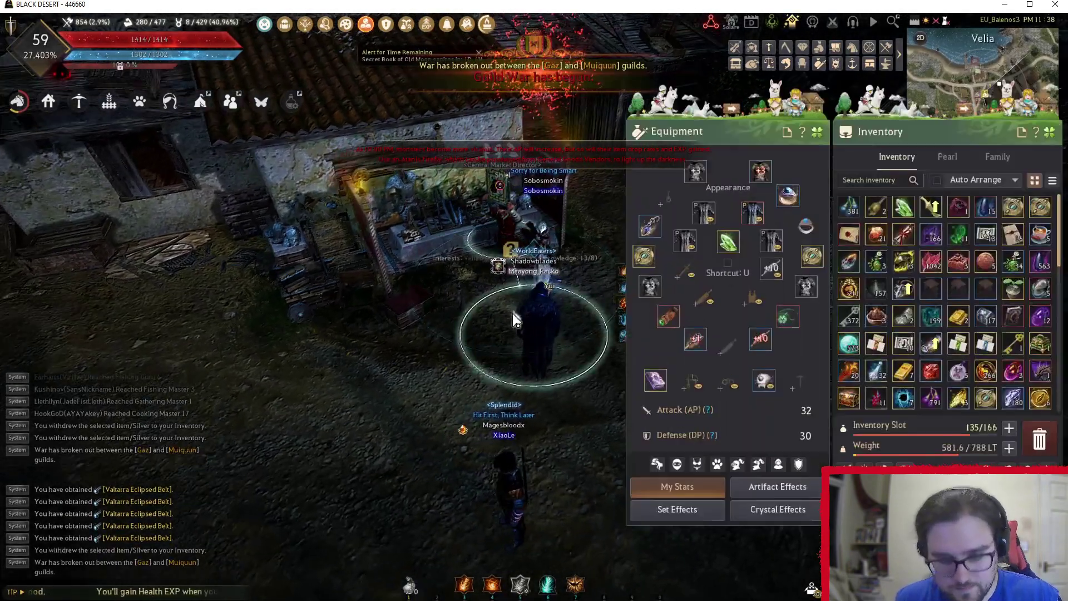
pyautogui.scroll(-4, 907, 344)
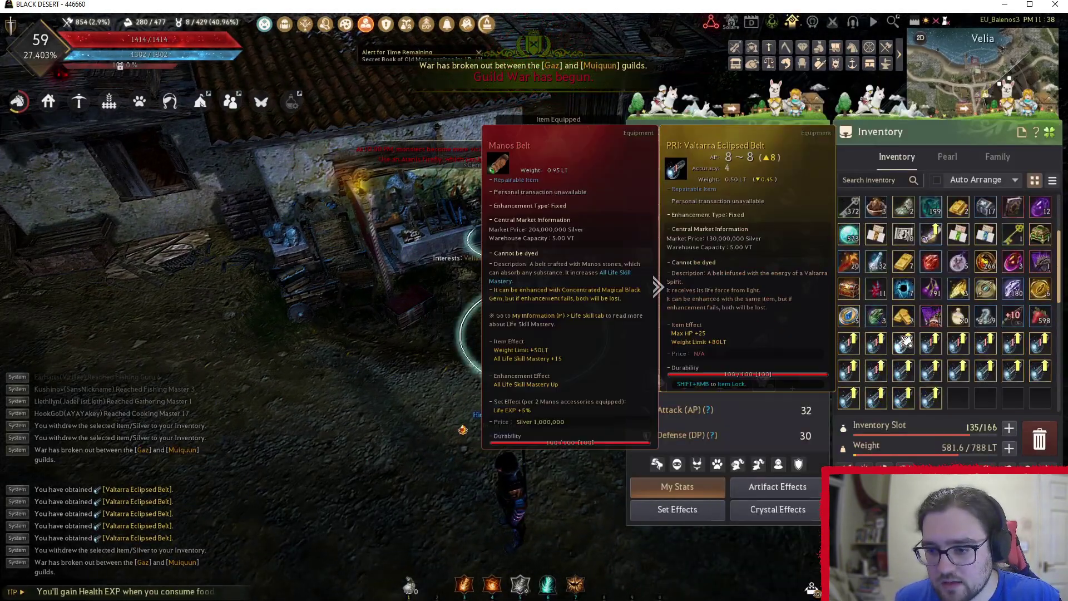
pyautogui.press('Escape')
pyautogui.press('l')
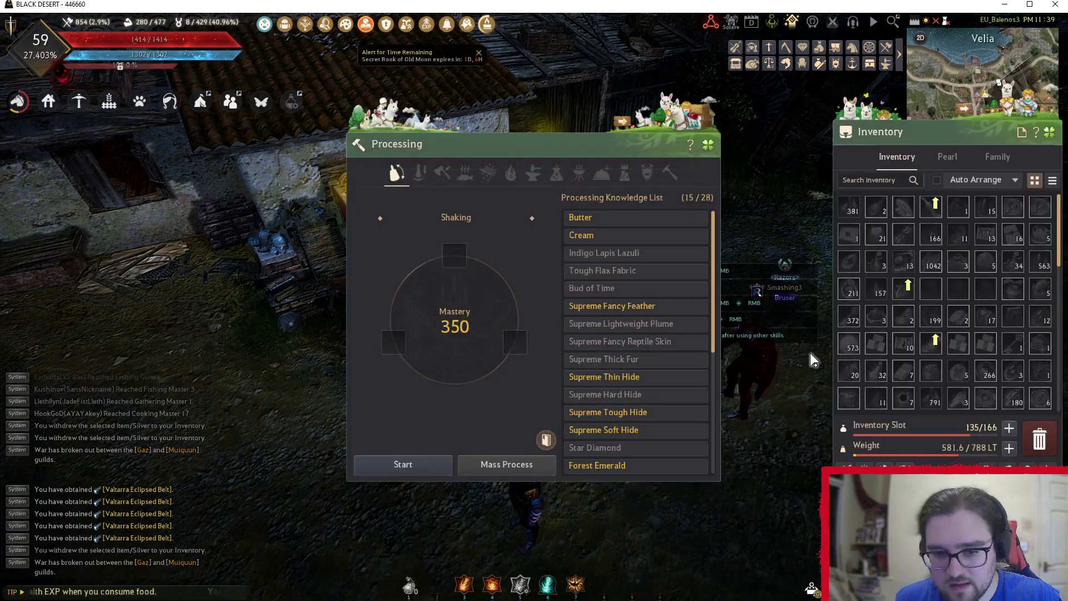
pyautogui.press('Escape')
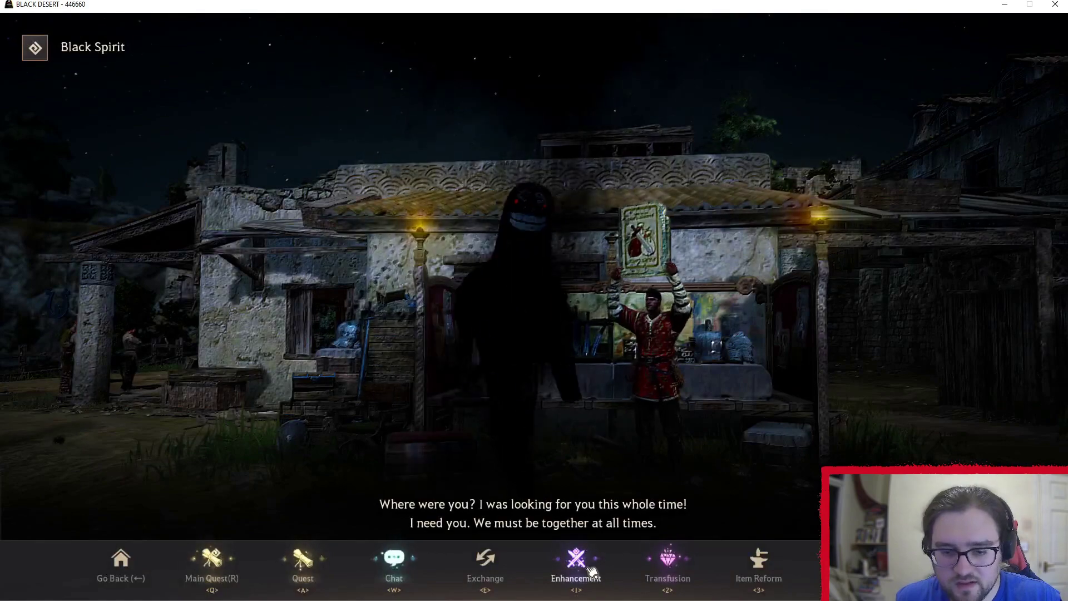
# Open enhancement via the Black Spirit and apply +40 Advice of Valks
pyautogui.click(575, 556)
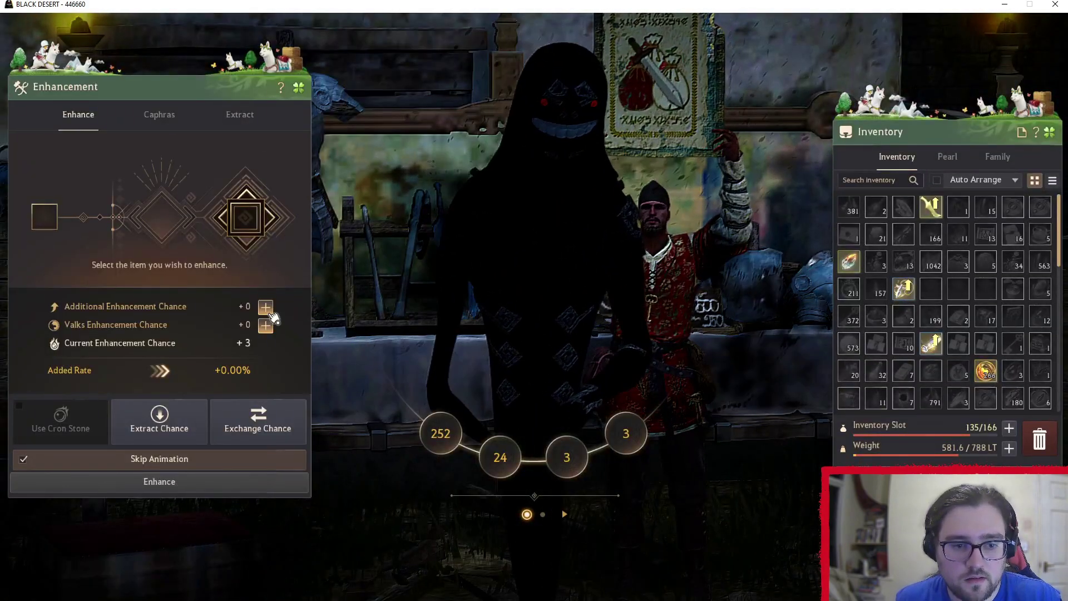
pyautogui.click(265, 307)
pyautogui.click(547, 188)
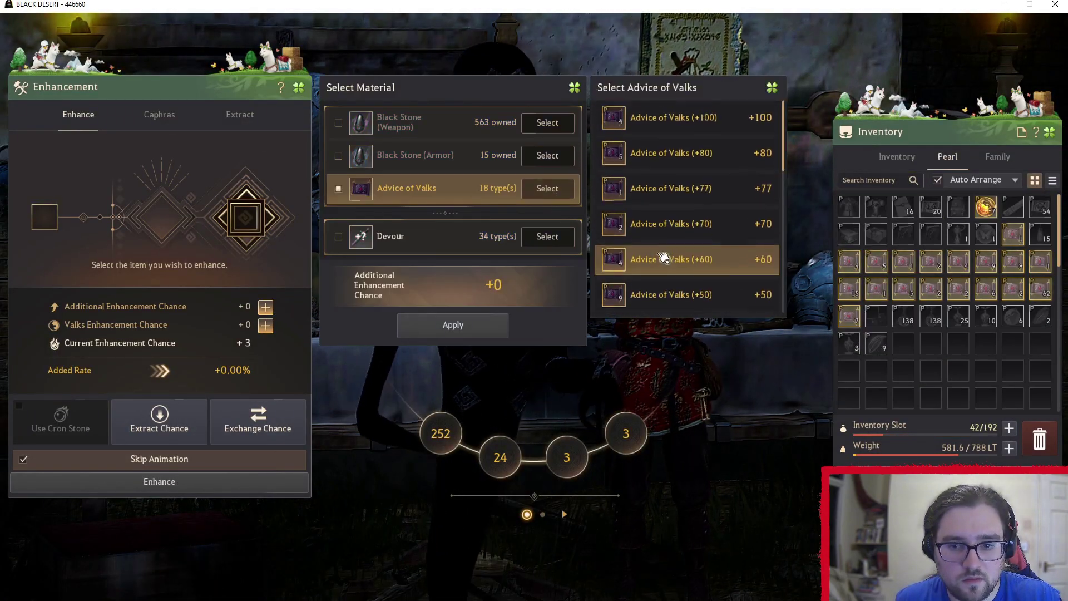
pyautogui.scroll(-1, 677, 262)
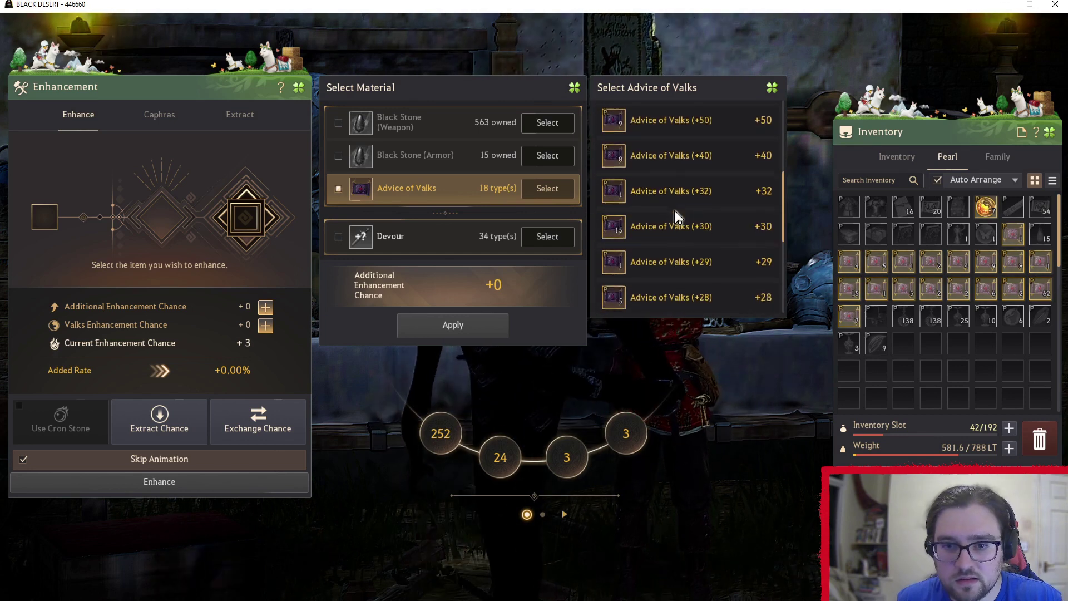
pyautogui.click(692, 159)
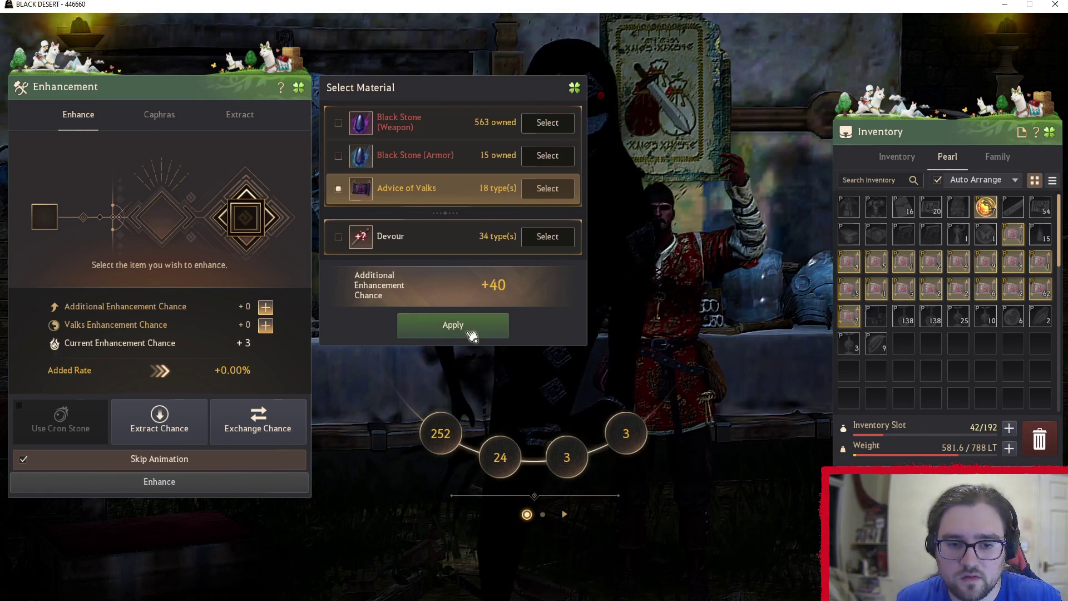
pyautogui.click(472, 326)
pyautogui.click(911, 159)
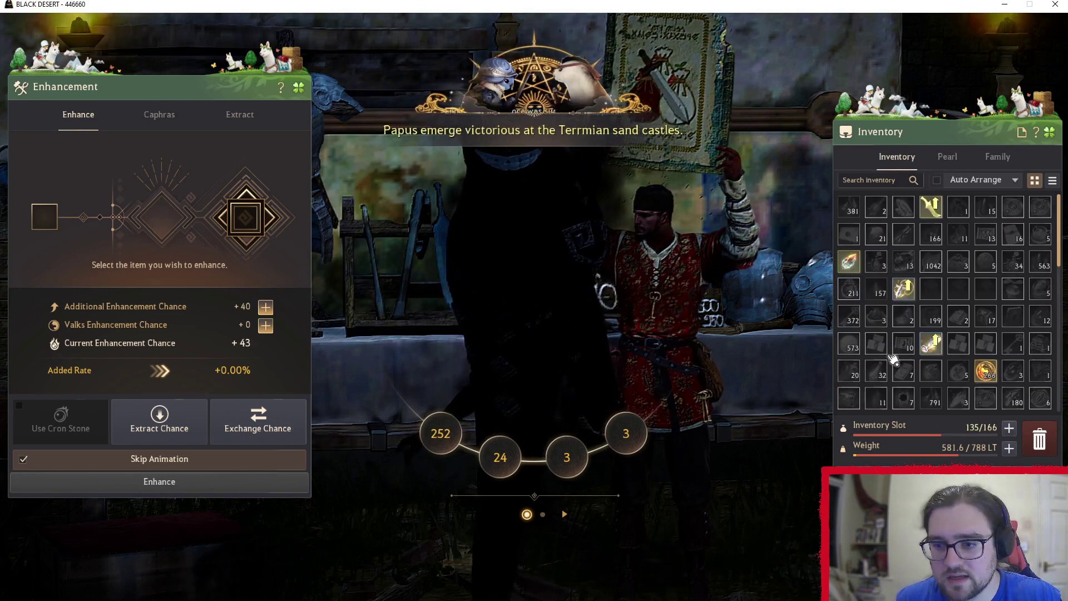
# Attempt enhancing three Valtarra belts, reapplying +40 Advice of Valks after the first fails
pyautogui.rightClick(904, 371)
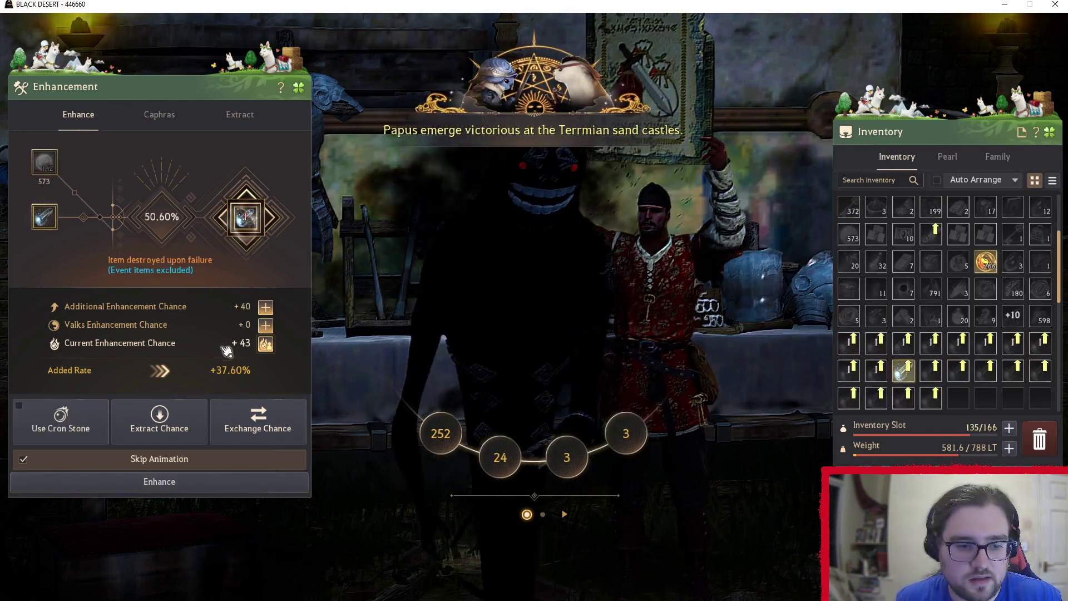
pyautogui.click(167, 482)
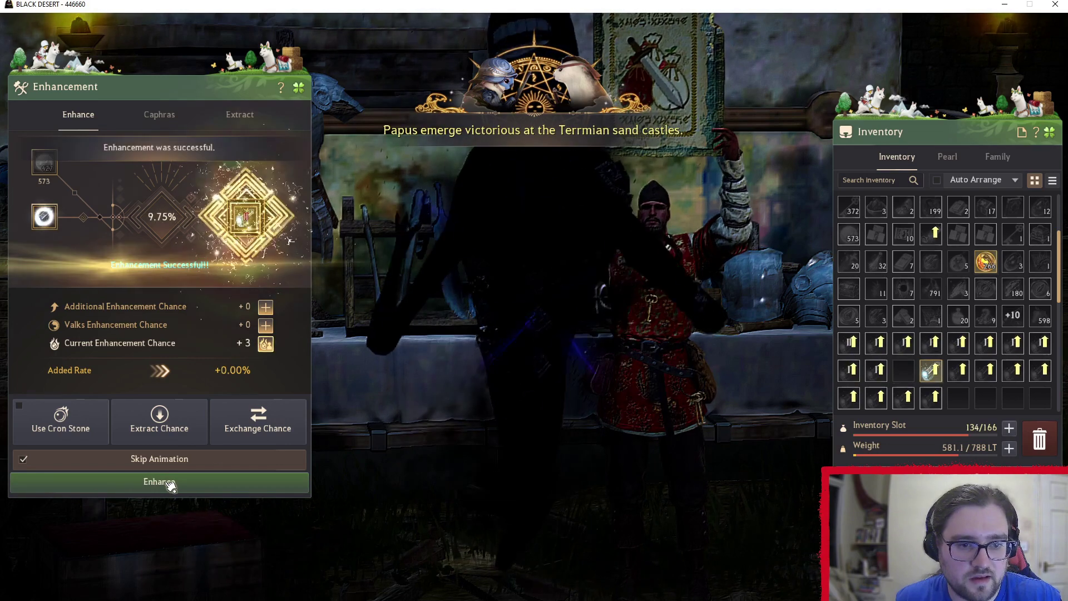
pyautogui.click(265, 308)
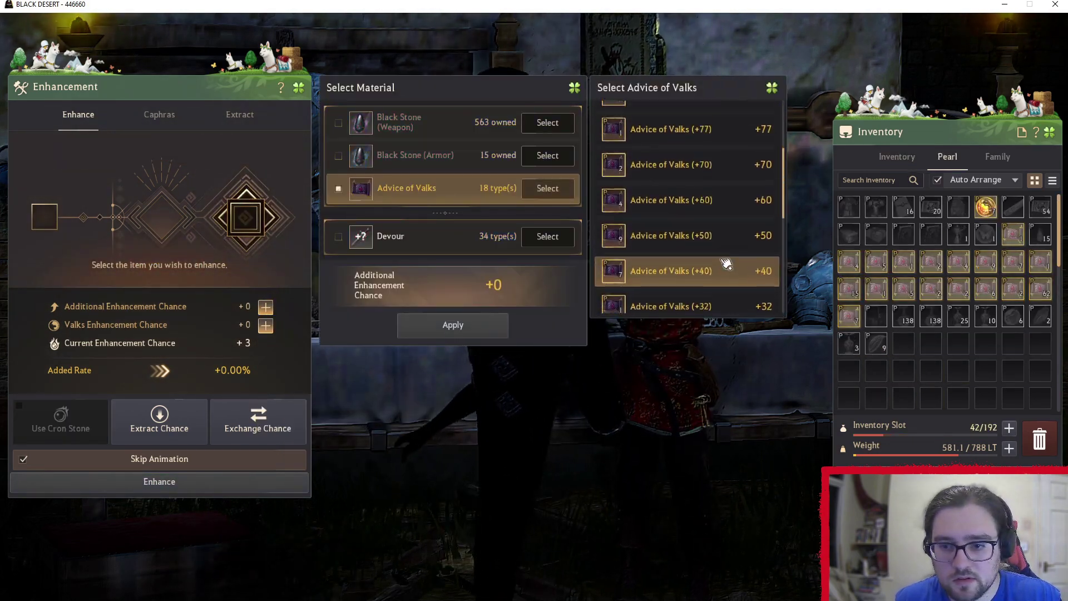
pyautogui.click(453, 325)
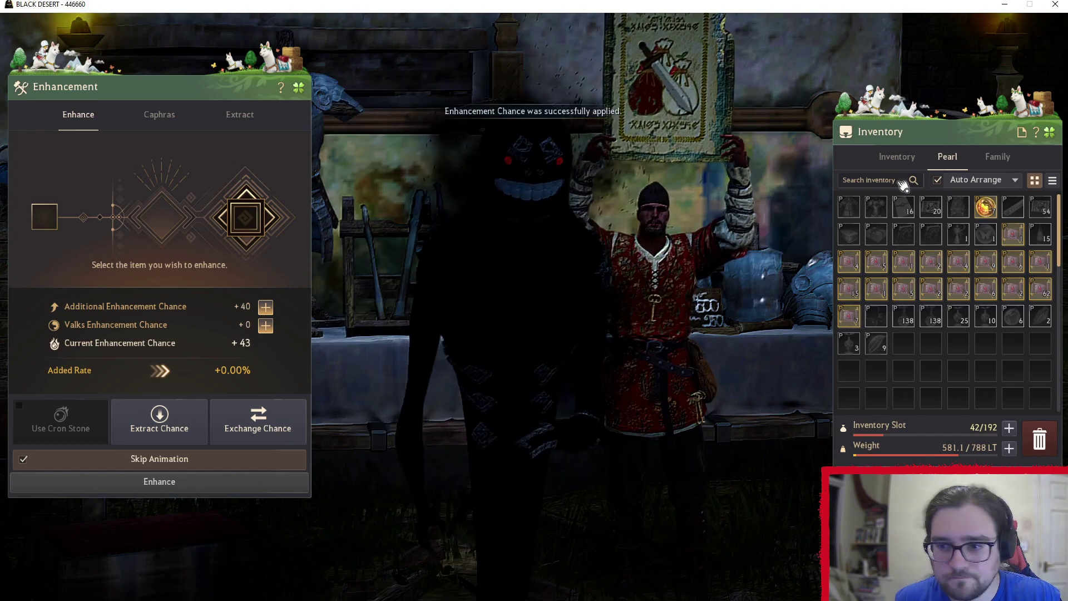
pyautogui.click(897, 158)
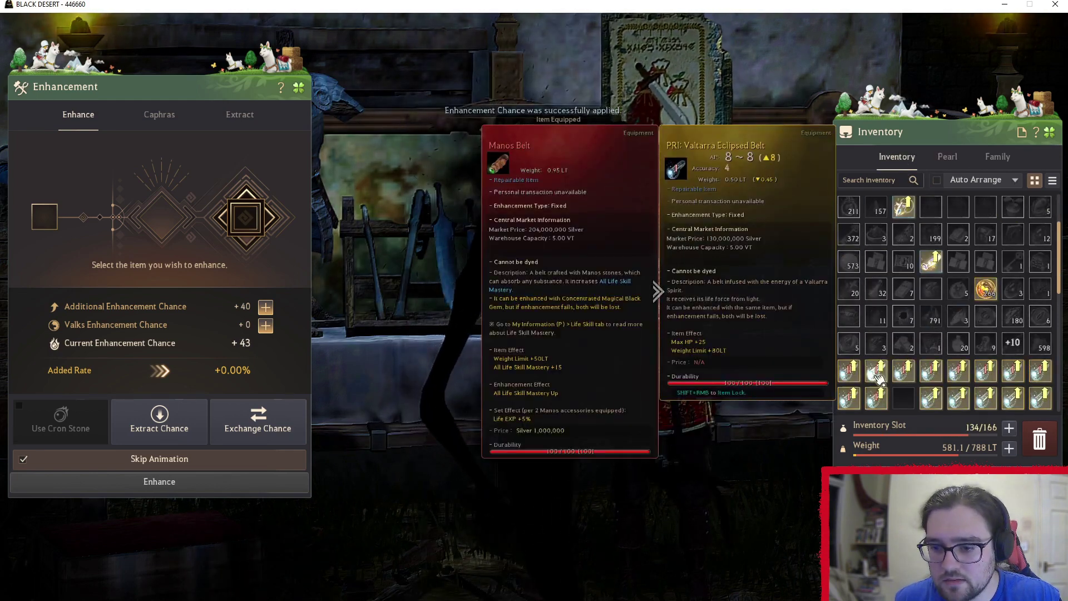
pyautogui.rightClick(879, 371)
pyautogui.click(251, 482)
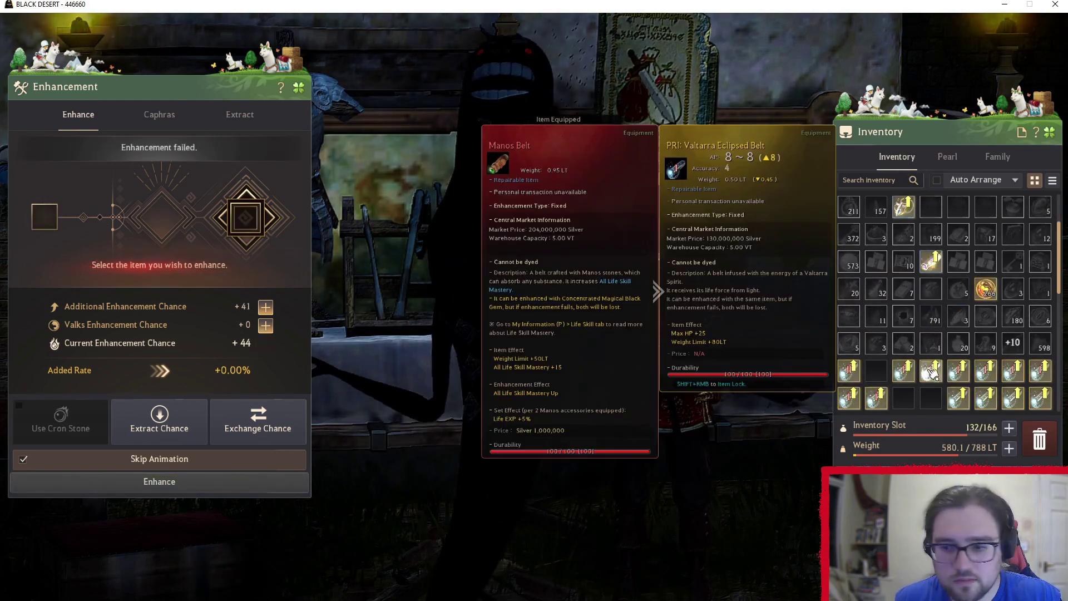
pyautogui.rightClick(985, 398)
pyautogui.click(232, 485)
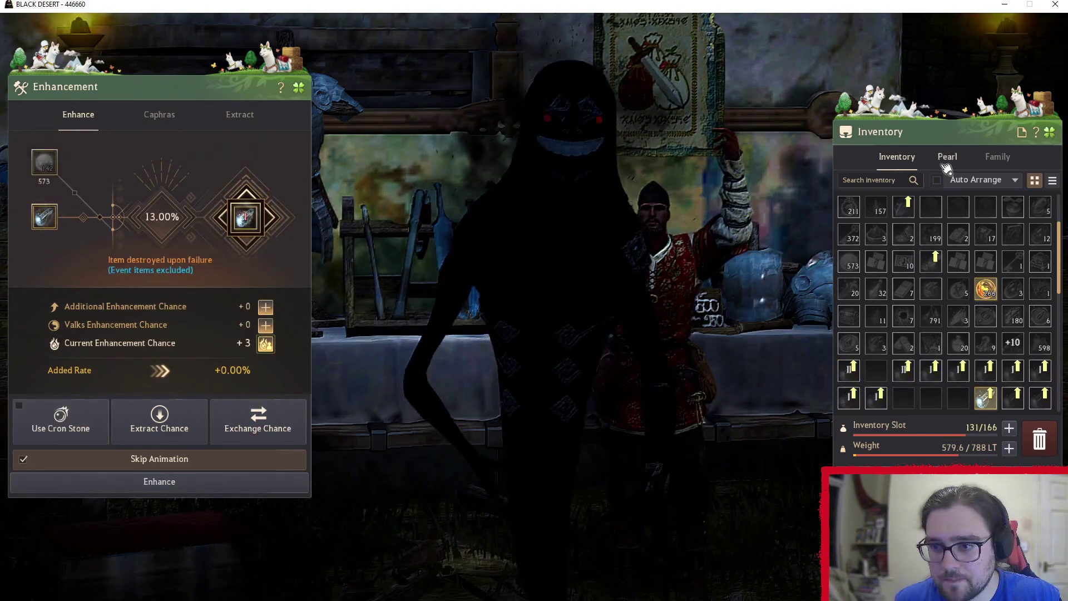
# Reapply +40 Advice of Valks and keep enhancing belts until one becomes DUO
pyautogui.click(265, 307)
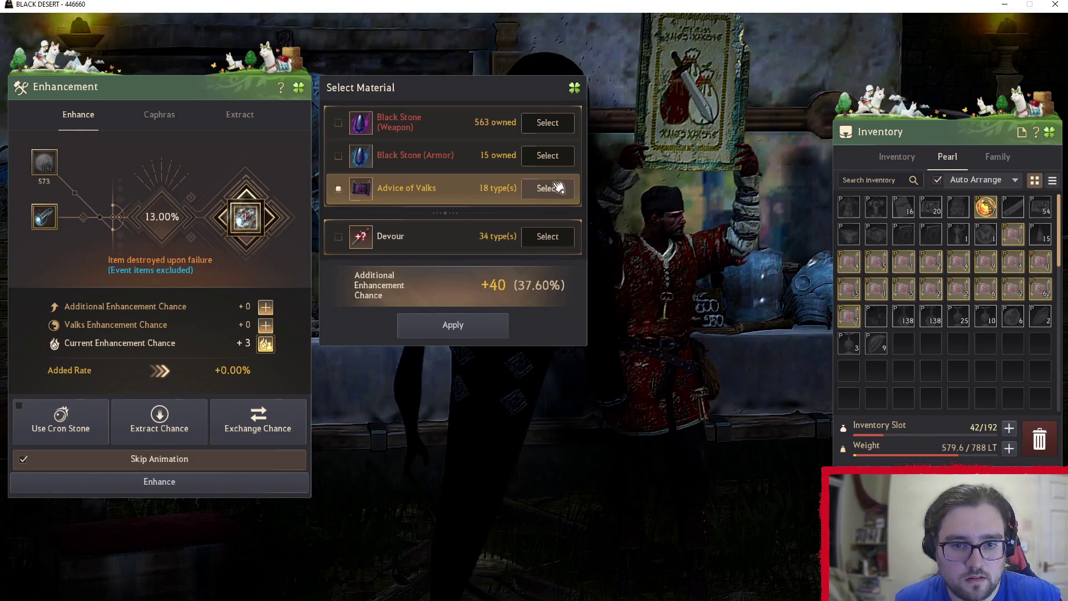
pyautogui.scroll(-1, 705, 261)
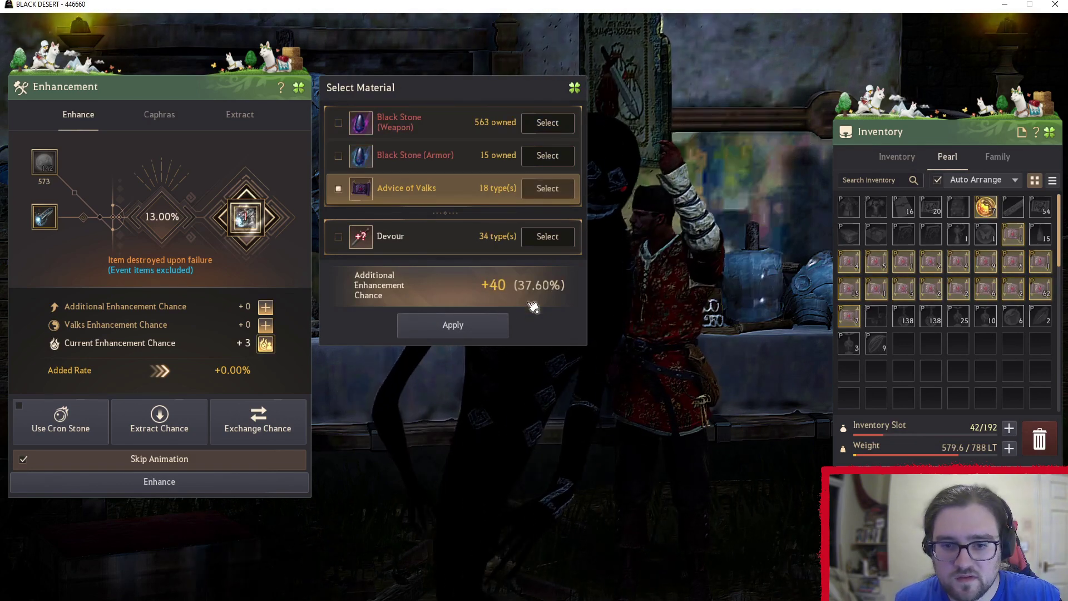
pyautogui.press('Return')
pyautogui.click(233, 483)
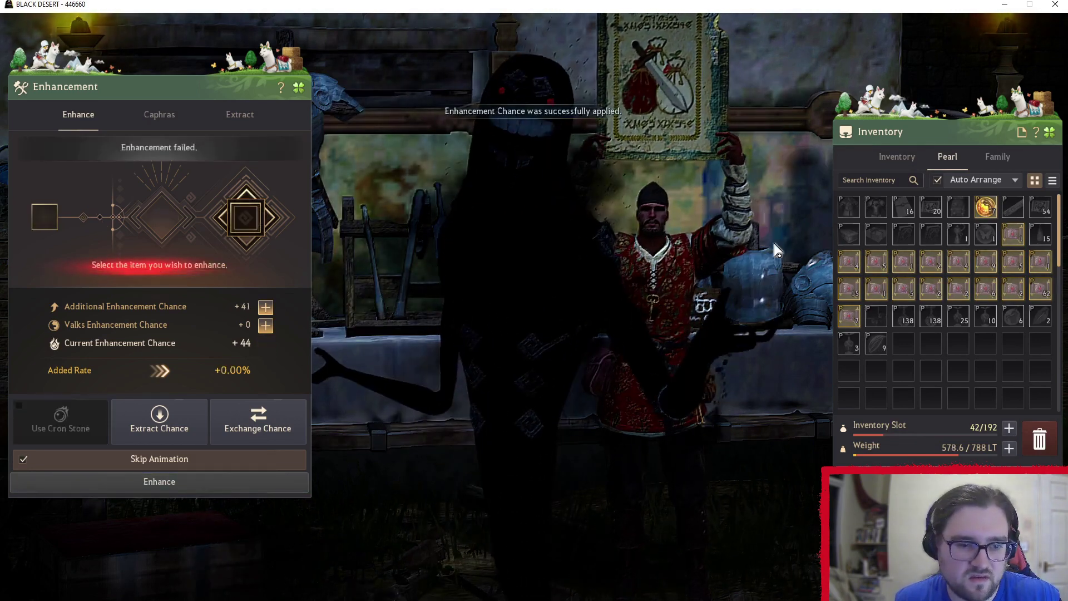
pyautogui.click(897, 159)
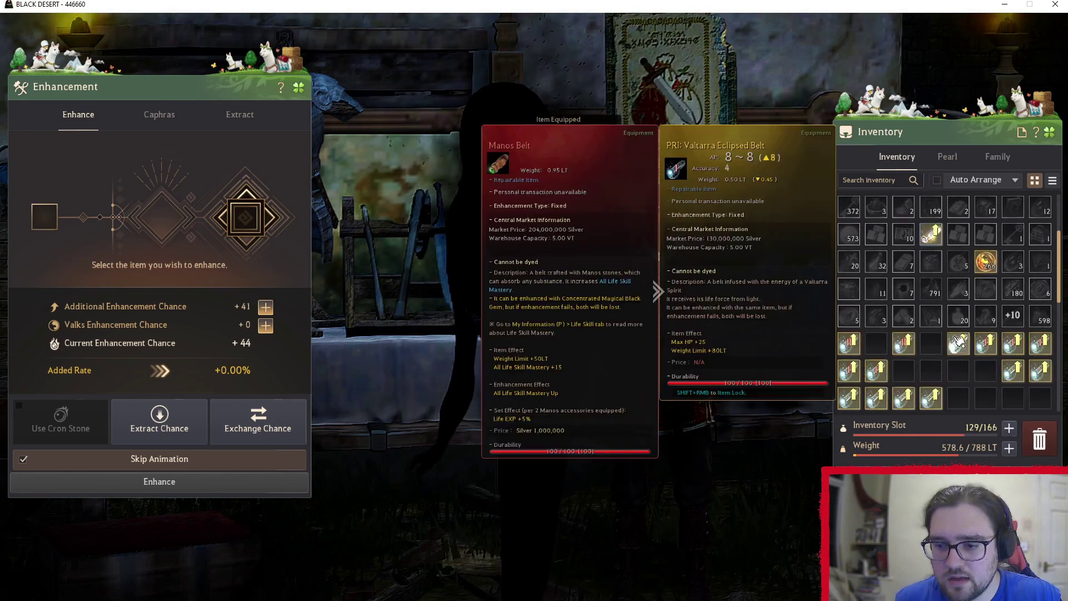
pyautogui.rightClick(1012, 370)
pyautogui.click(167, 482)
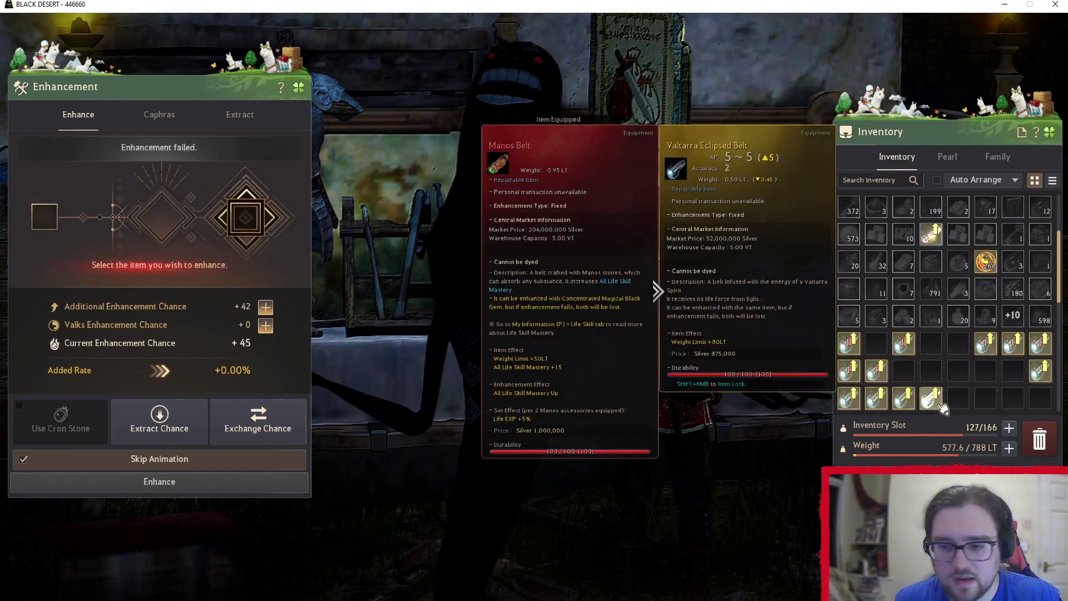
pyautogui.rightClick(982, 348)
pyautogui.click(170, 483)
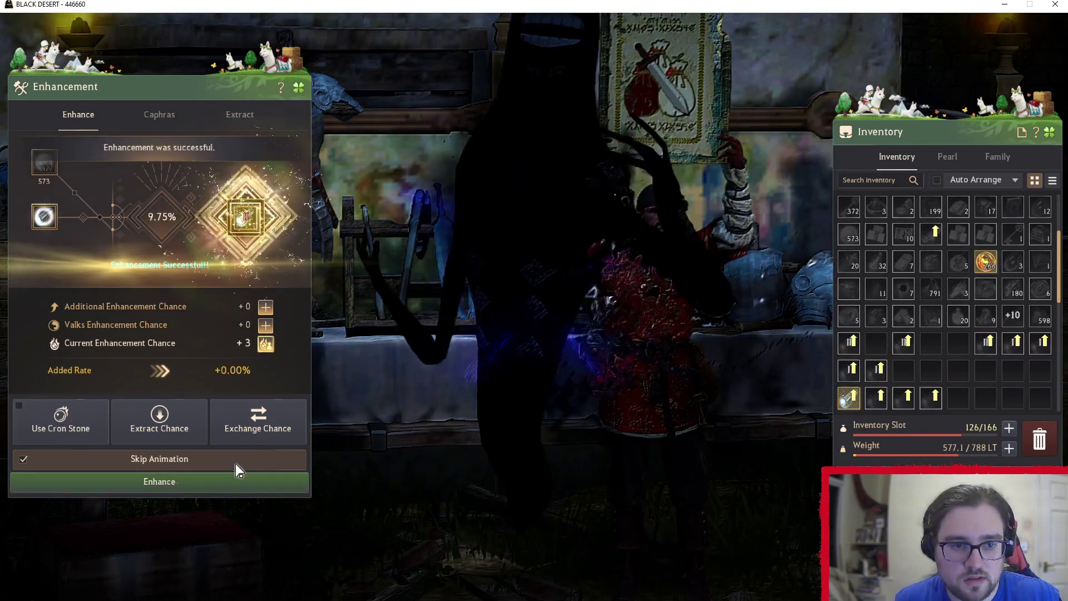
pyautogui.rightClick(264, 242)
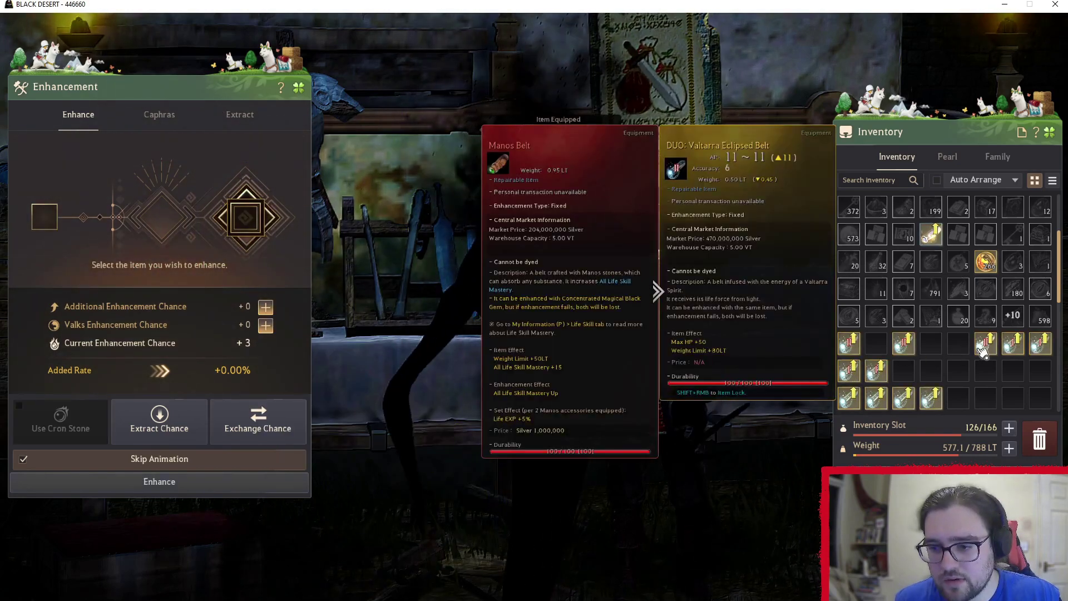
# Set aside the DUO belt, use +40 Advice of Valks, and enhance another belt
pyautogui.moveTo(878, 349); pyautogui.dragTo(877, 347)
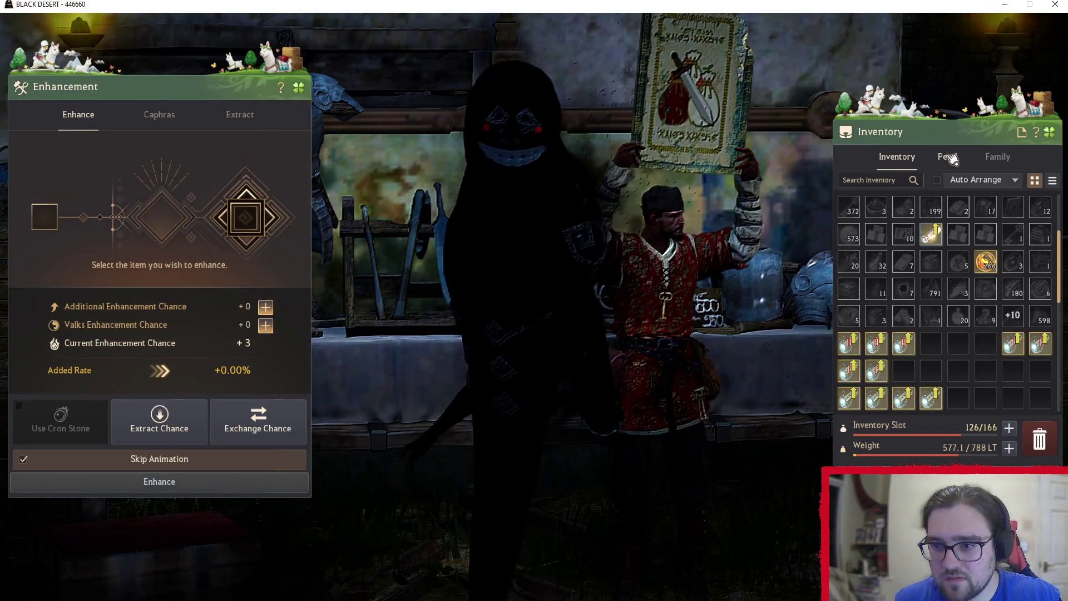
pyautogui.click(949, 157)
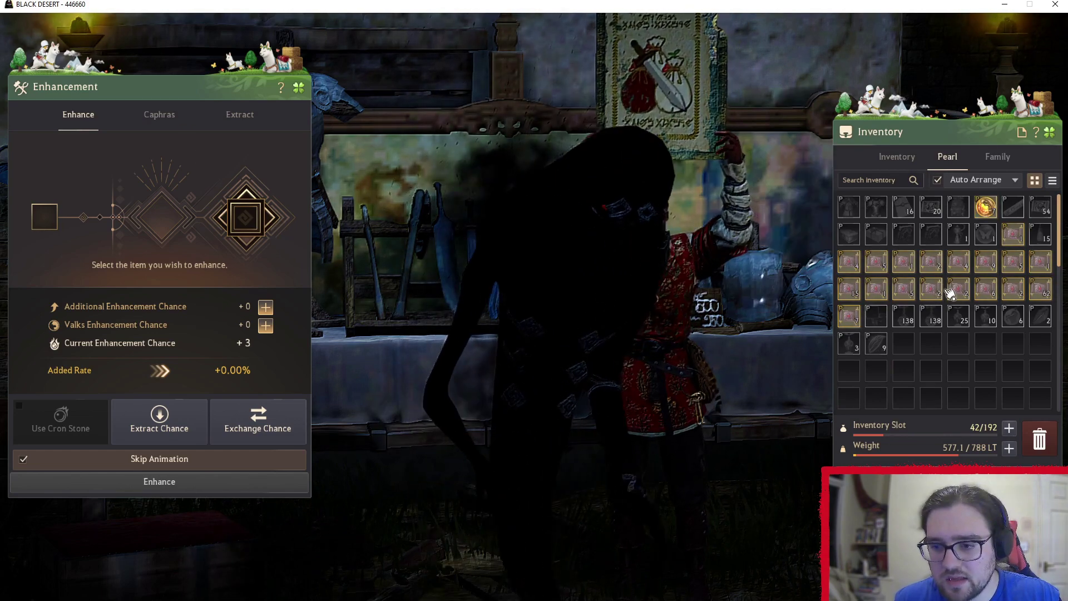
pyautogui.moveTo(984, 291)
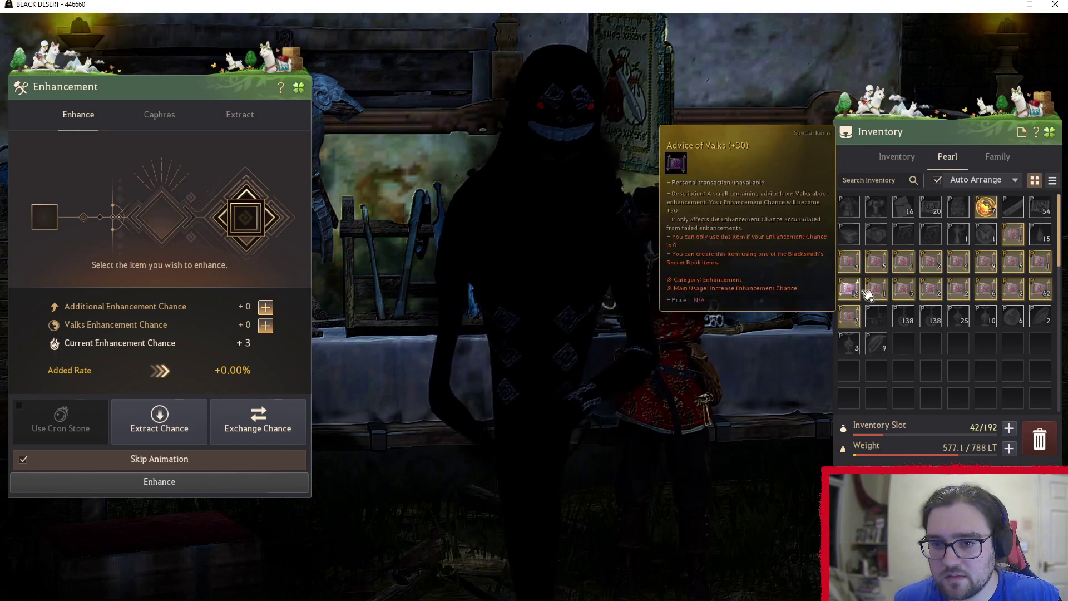
pyautogui.rightClick(1014, 266)
pyautogui.click(911, 160)
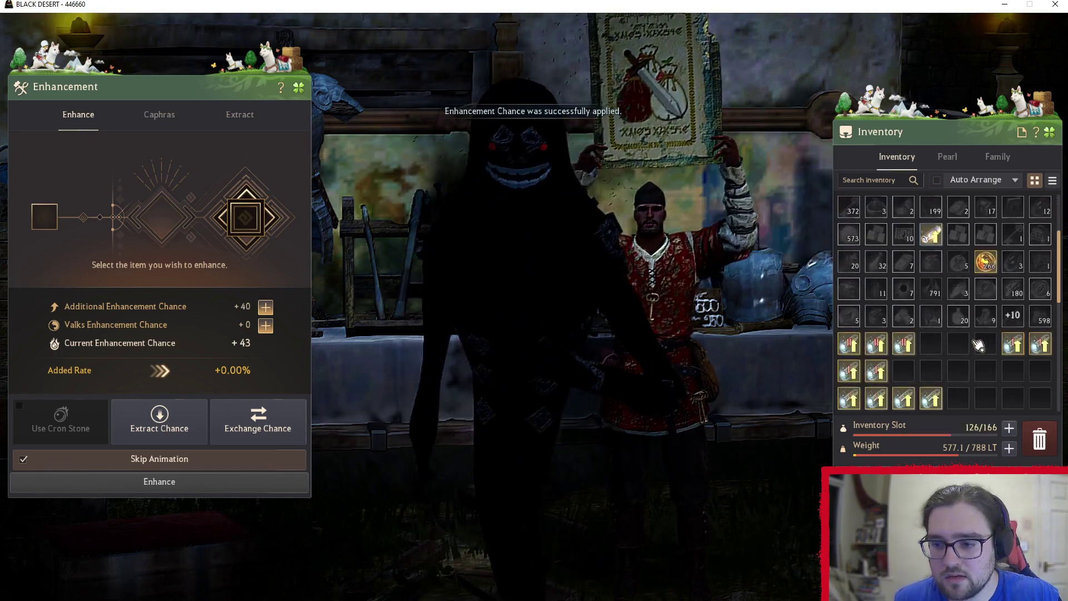
pyautogui.rightClick(849, 399)
pyautogui.click(140, 482)
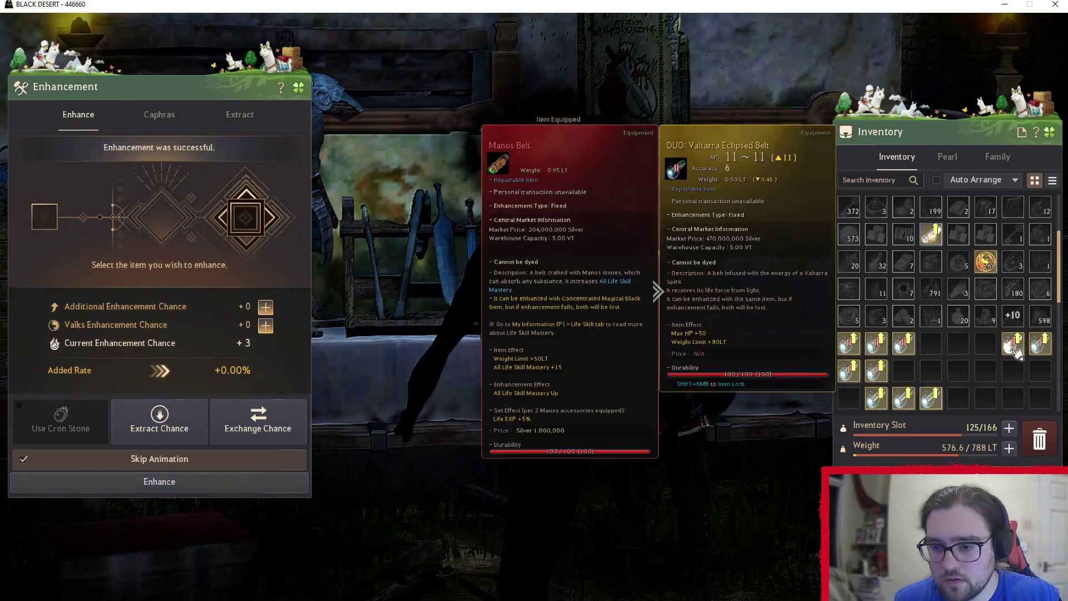
# Move the enhanced belt aside and attempt enhancing three more Valtarra belts
pyautogui.moveTo(1013, 344); pyautogui.dragTo(935, 345)
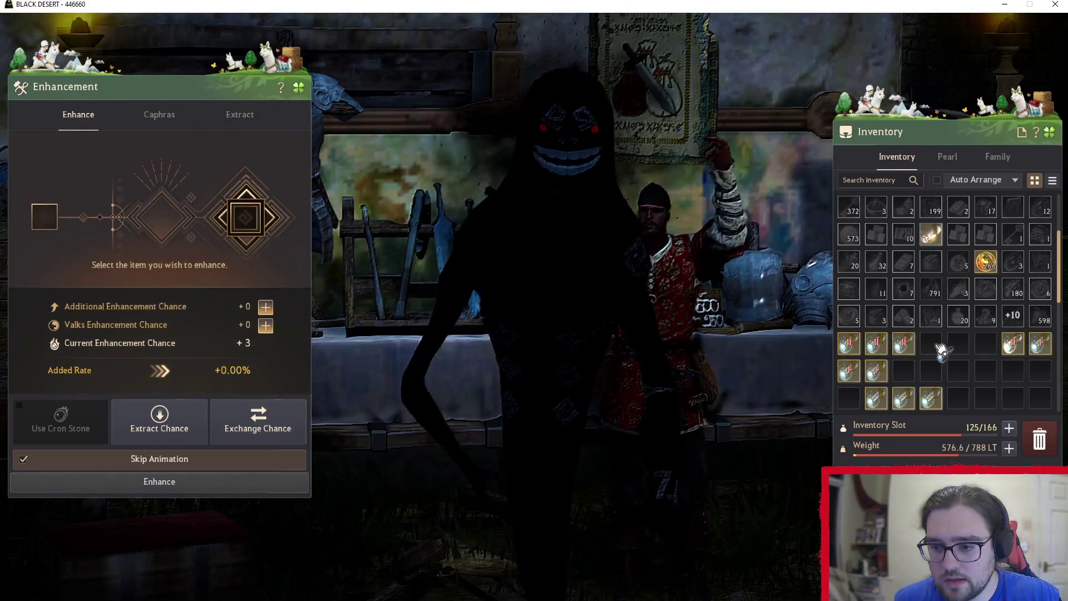
pyautogui.click(954, 158)
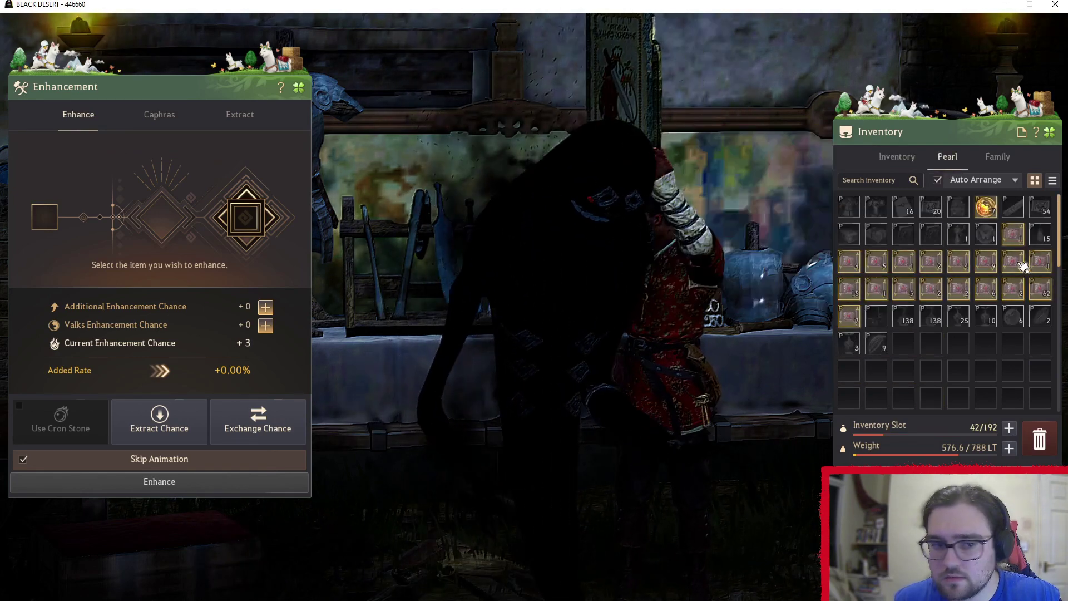
pyautogui.click(897, 157)
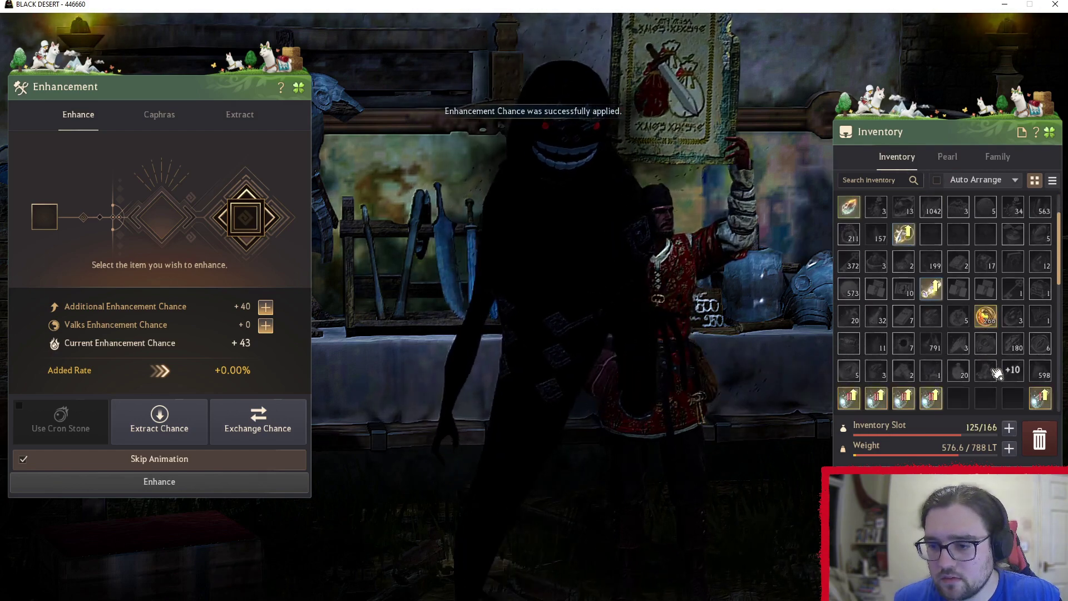
pyautogui.rightClick(1041, 322)
pyautogui.click(208, 482)
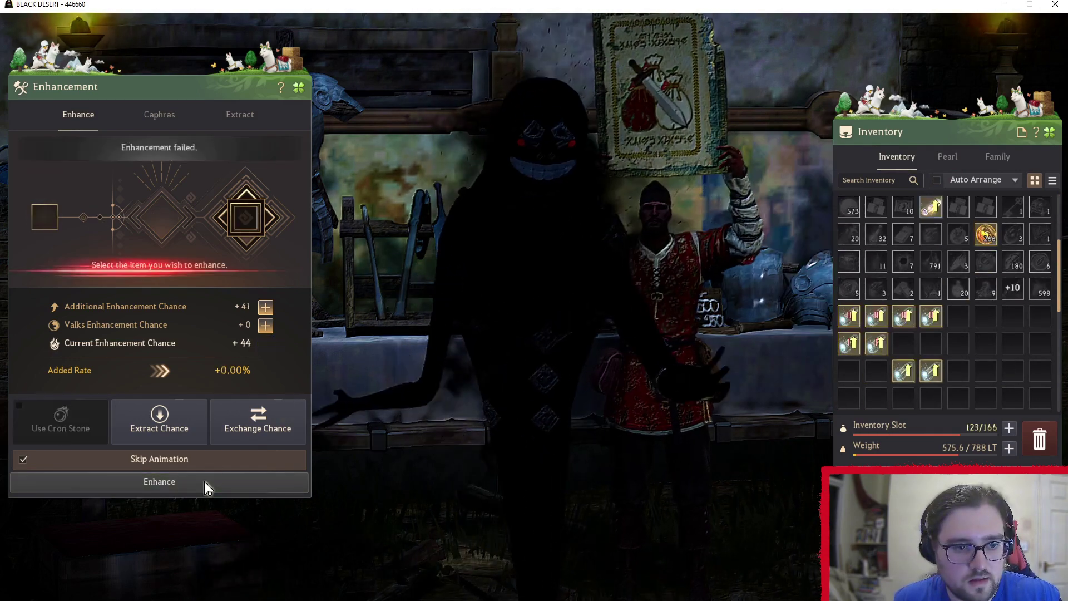
pyautogui.rightClick(850, 344)
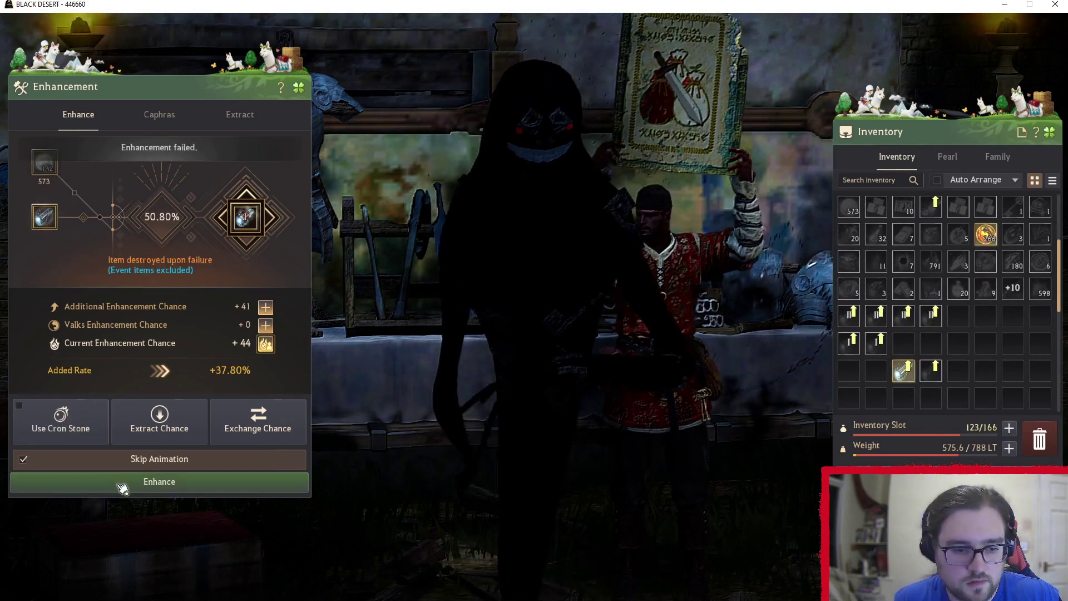
pyautogui.click(160, 476)
pyautogui.rightClick(931, 371)
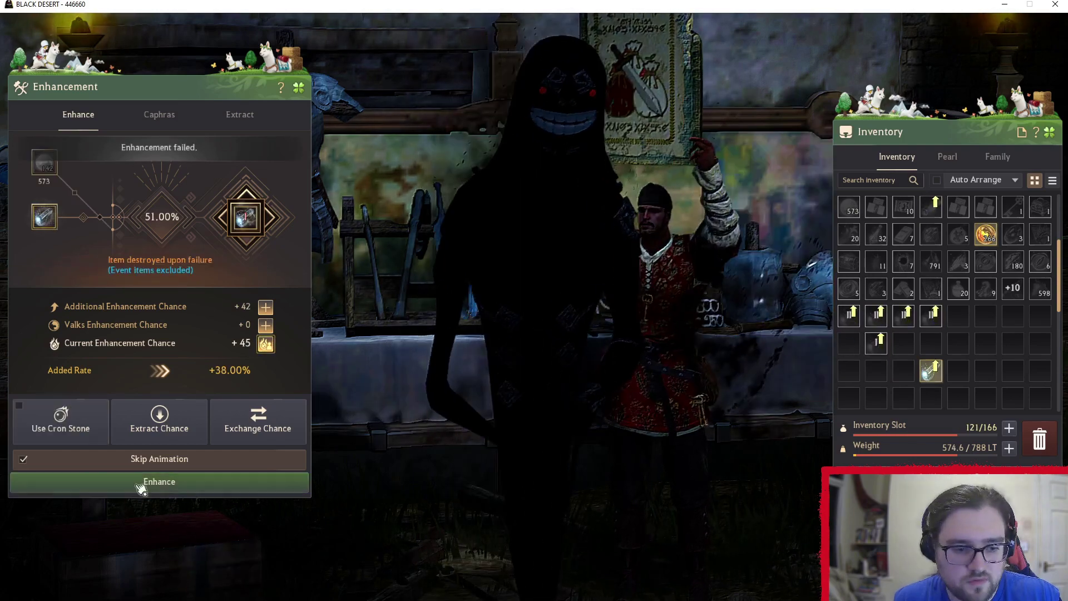
pyautogui.click(142, 483)
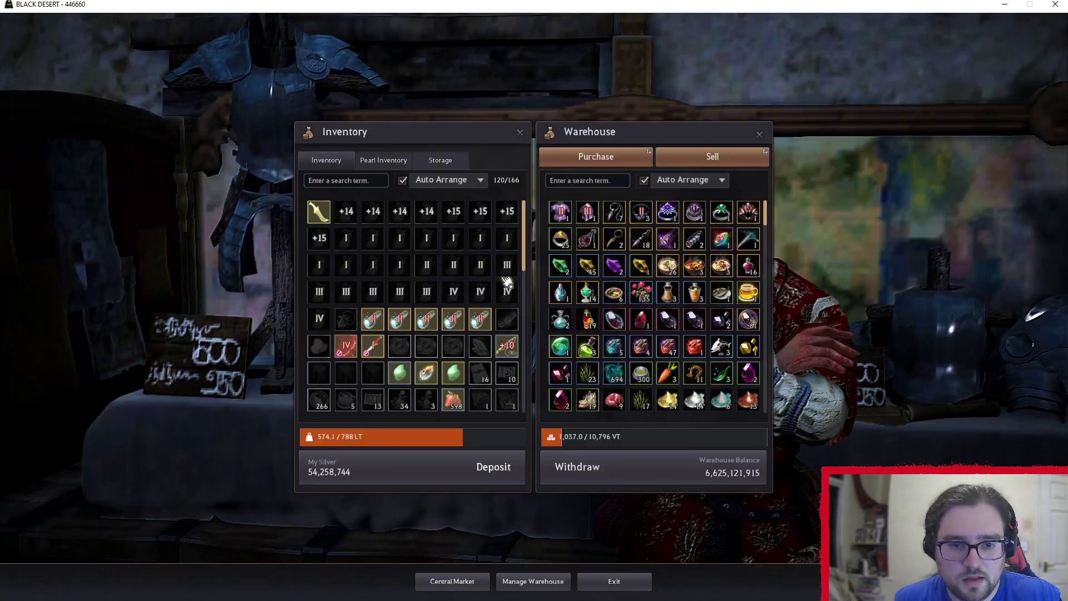
# Store the five DUO belts in the warehouse and select DUO: Valtarra Eclipsed Belt to sell
pyautogui.rightClick(426, 320)
pyautogui.press('Return')
pyautogui.click(718, 157)
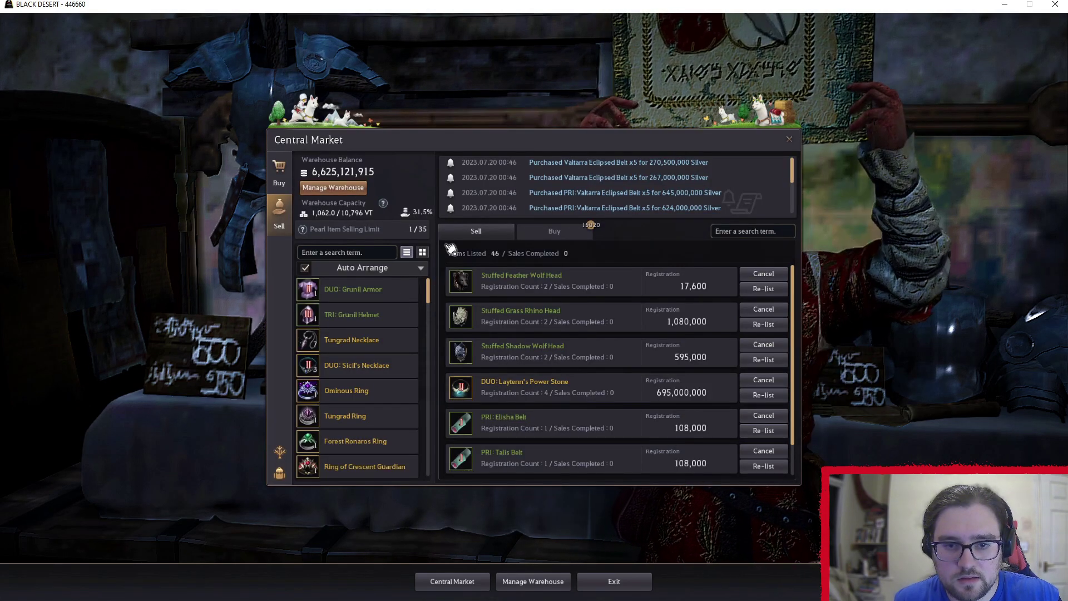
pyautogui.scroll(-2, 350, 378)
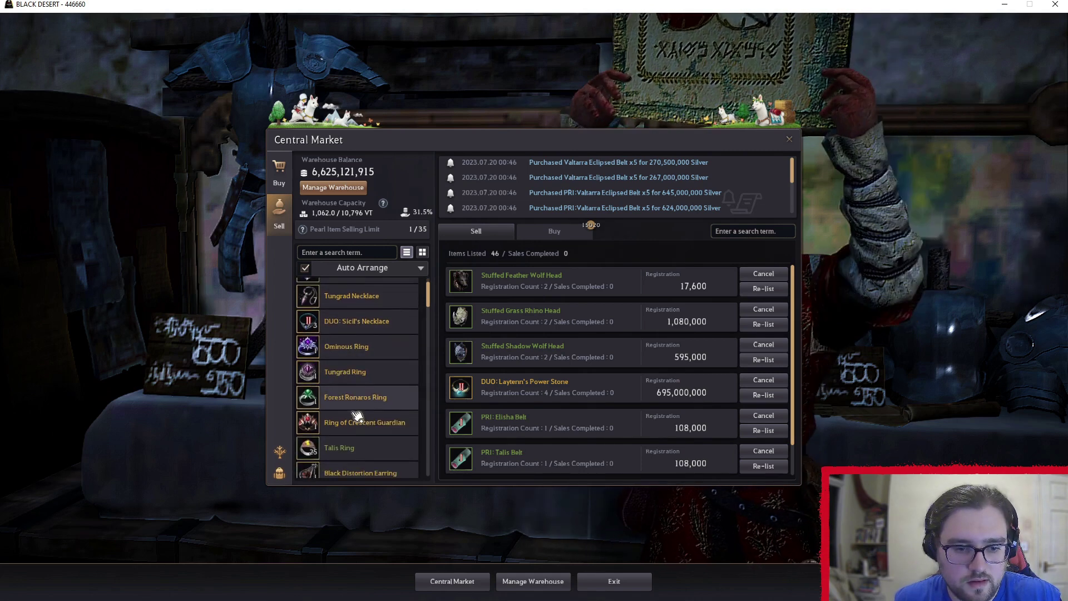
pyautogui.scroll(-10, 359, 413)
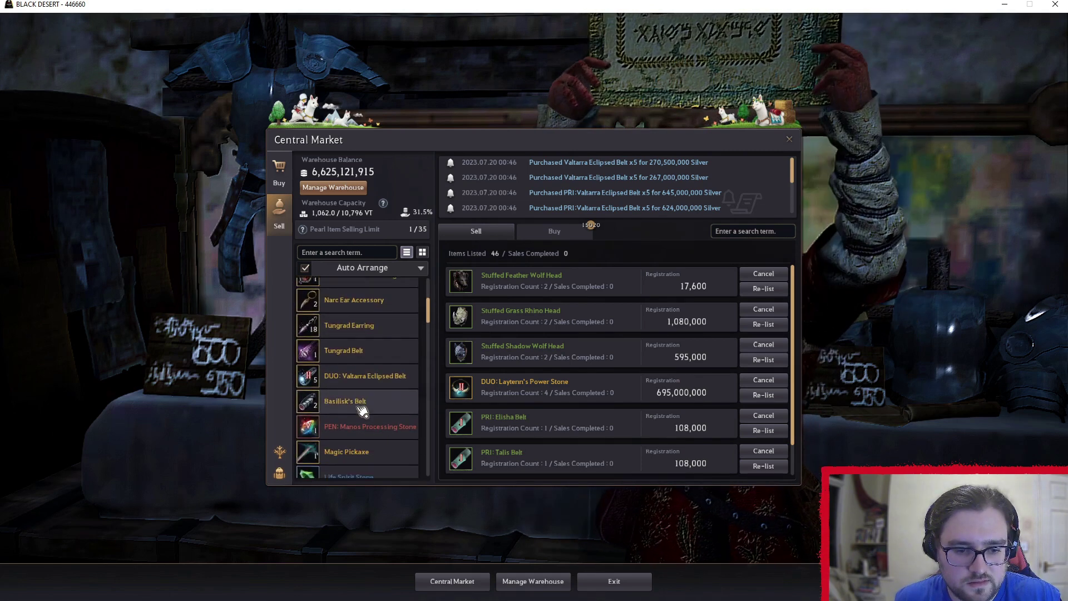
pyautogui.scroll(-2, 361, 411)
pyautogui.click(370, 339)
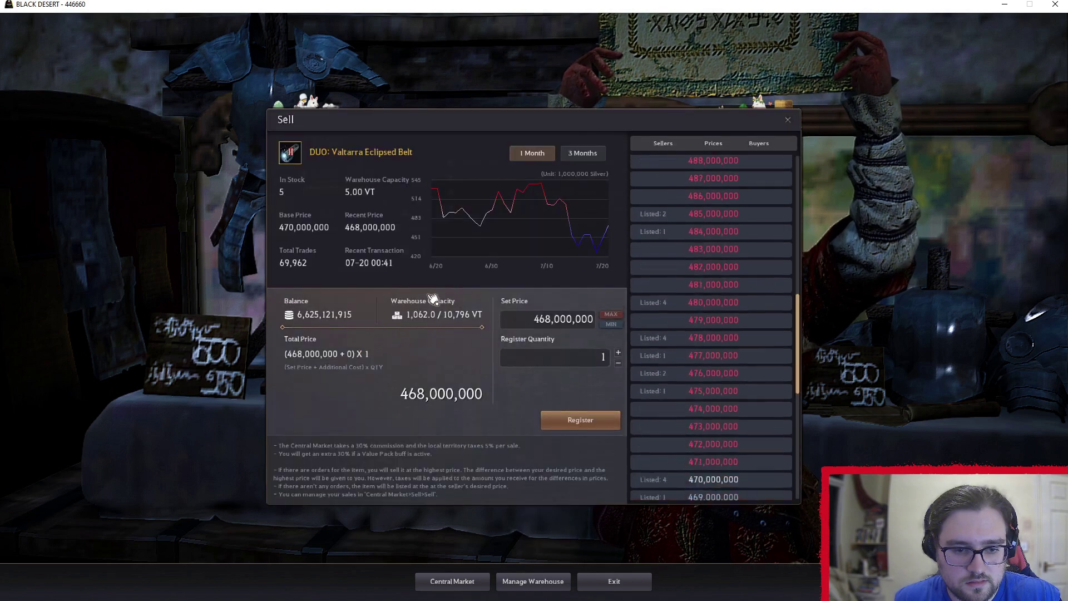
# Register 5 DUO belts at 470,000,000 silver each on the Central Market
pyautogui.click(572, 357)
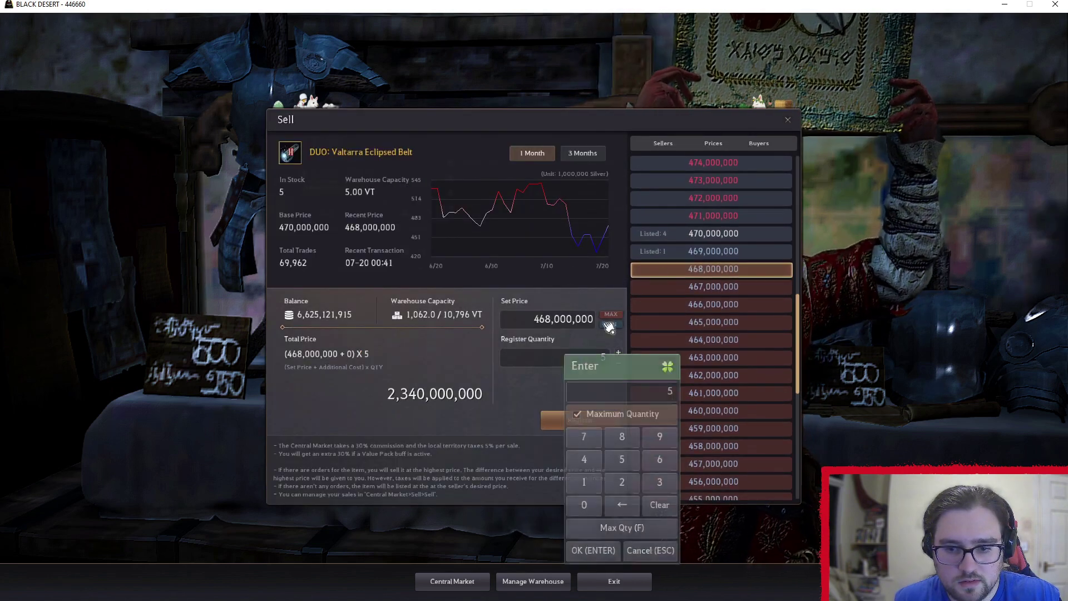
pyautogui.press('Return')
pyautogui.click(692, 234)
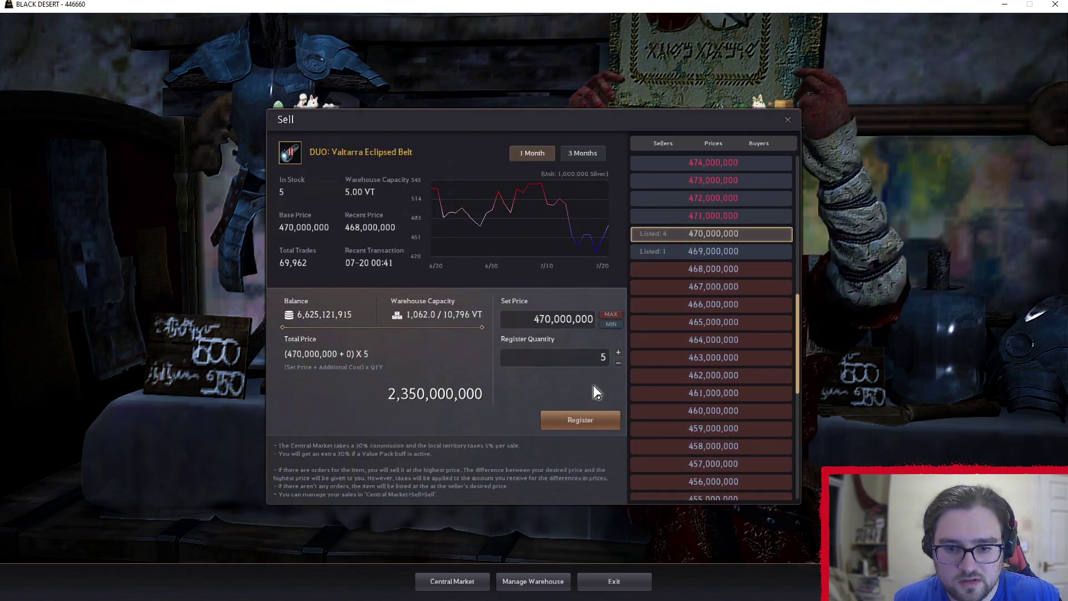
pyautogui.click(580, 420)
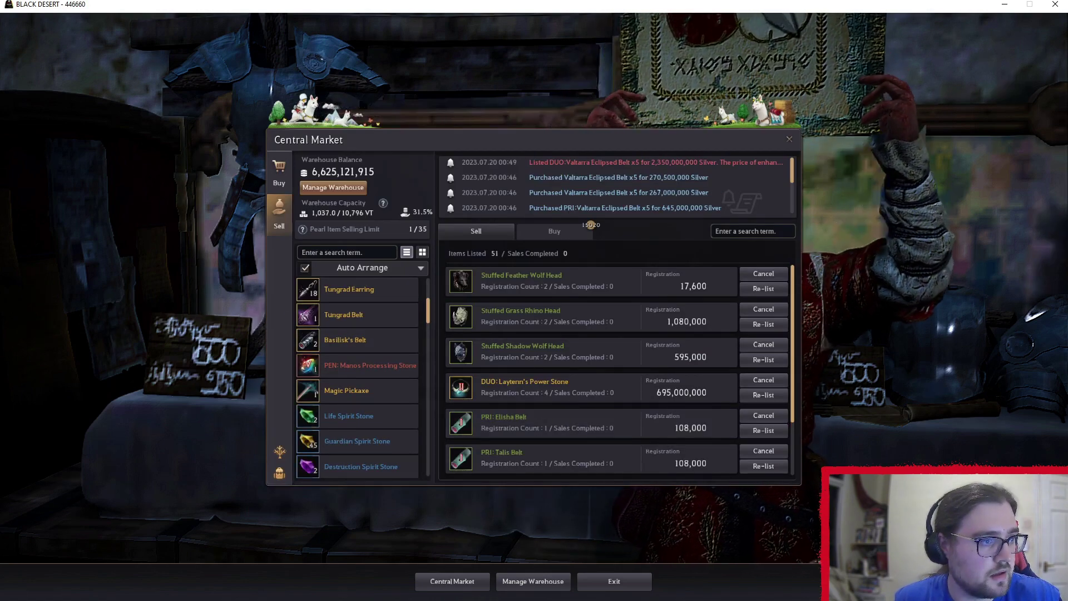
pyautogui.hotkey('alt', 'Tab')
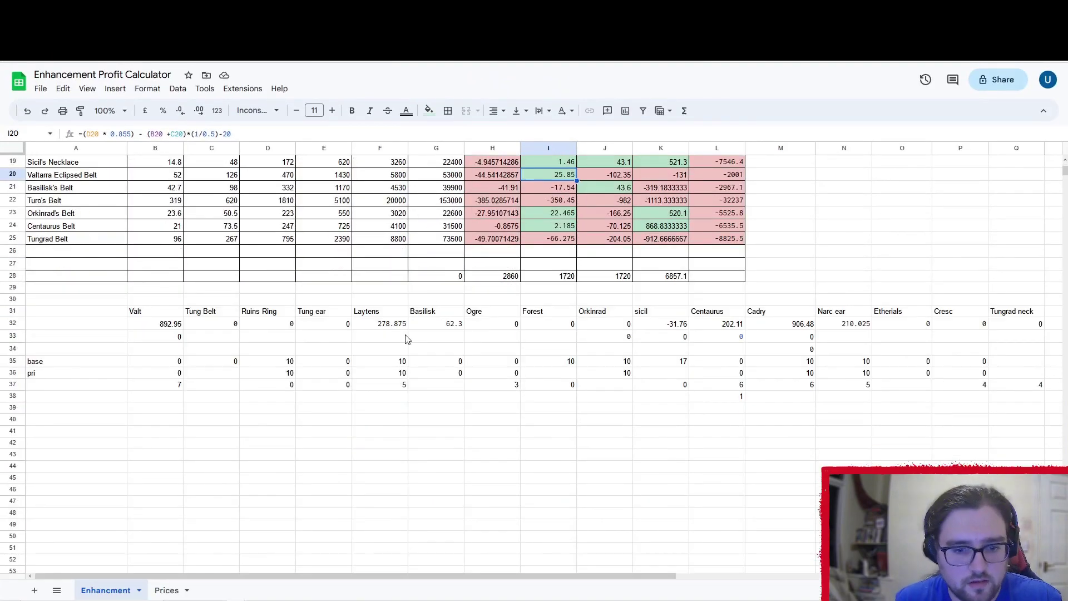
# Scroll up the Enhancement sheet and select the Valt base cell B35
pyautogui.scroll(2, 316, 423)
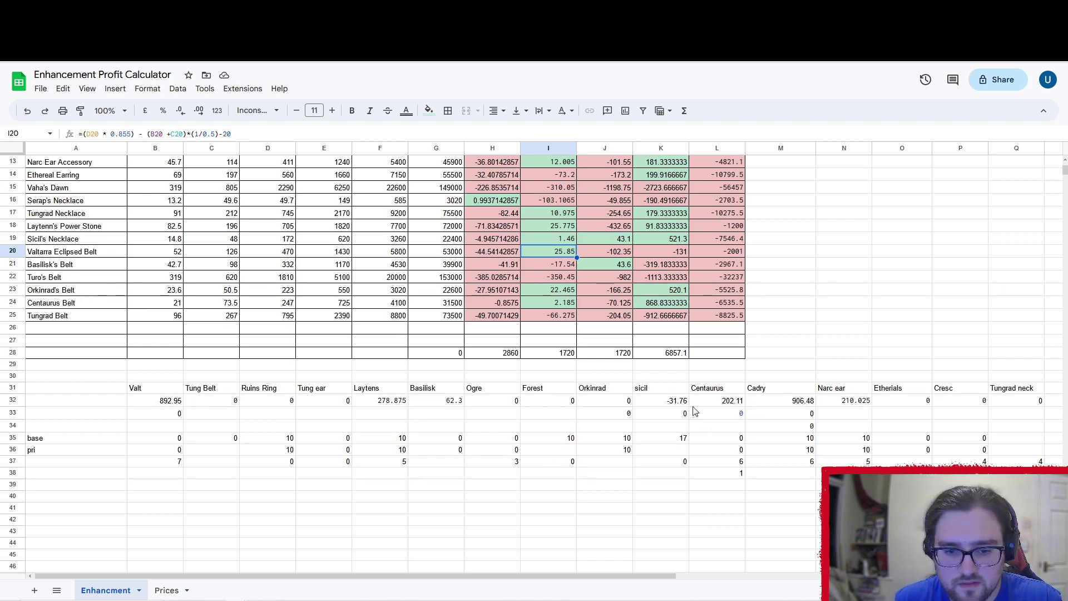
pyautogui.click(172, 440)
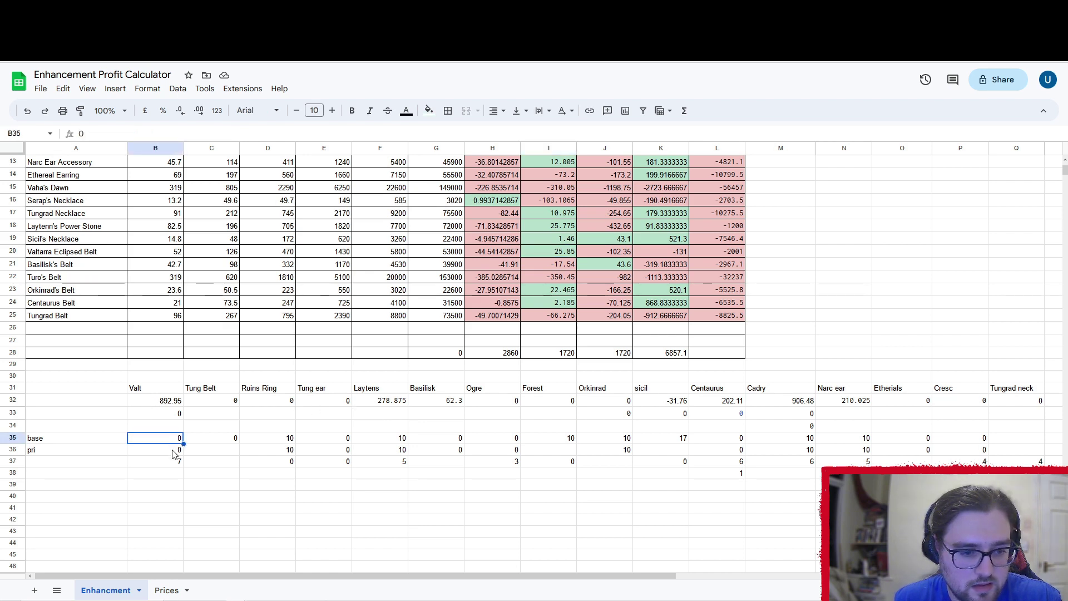